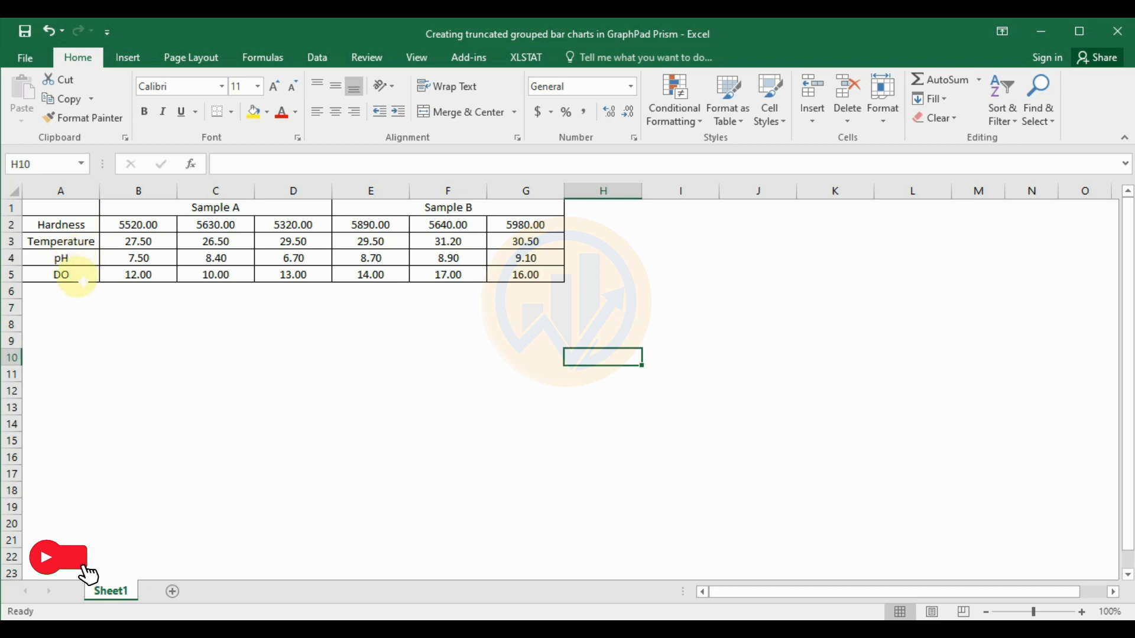
click(253, 213)
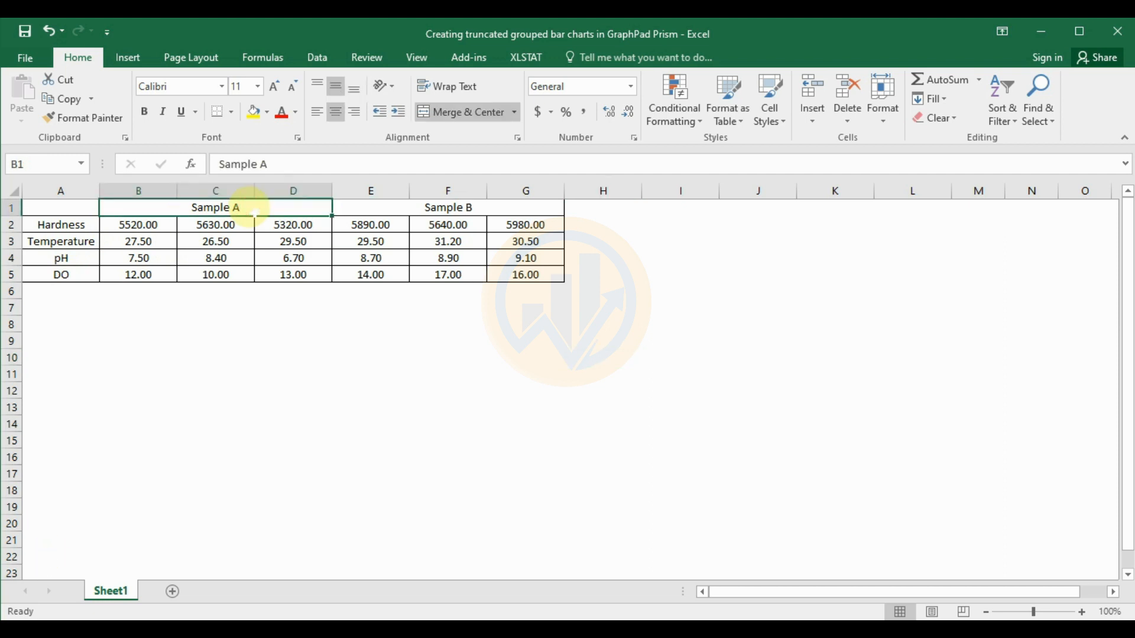
click(392, 211)
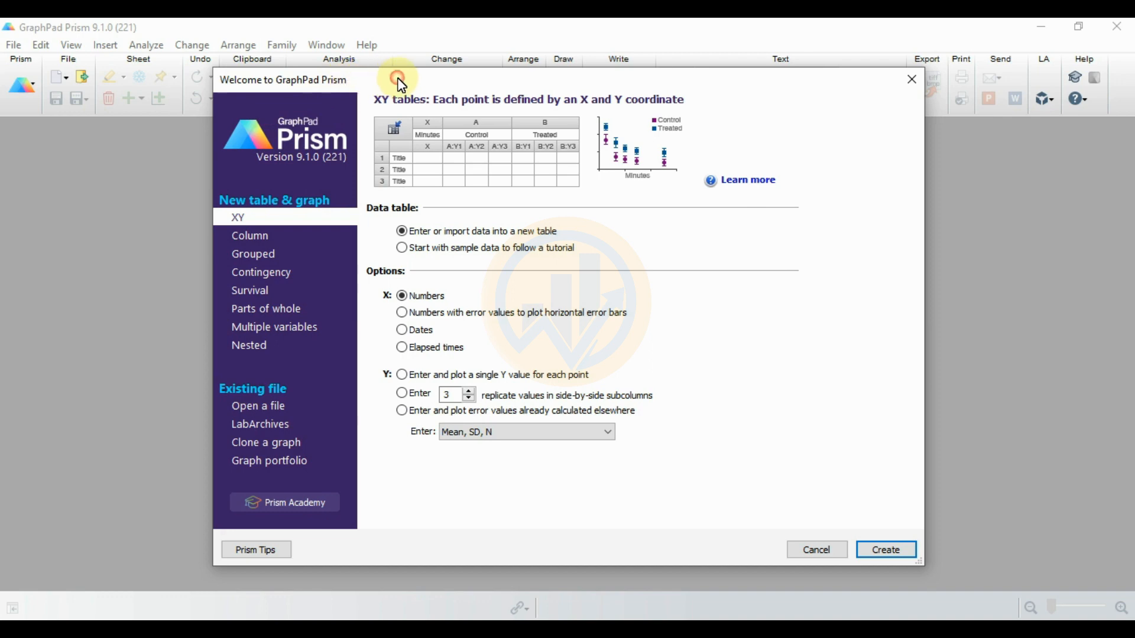
In GraphPad Prism, create a new Grouped data table for entered data with 3 replicate values in side-by-side subcolumns
drag(398, 83, 361, 77)
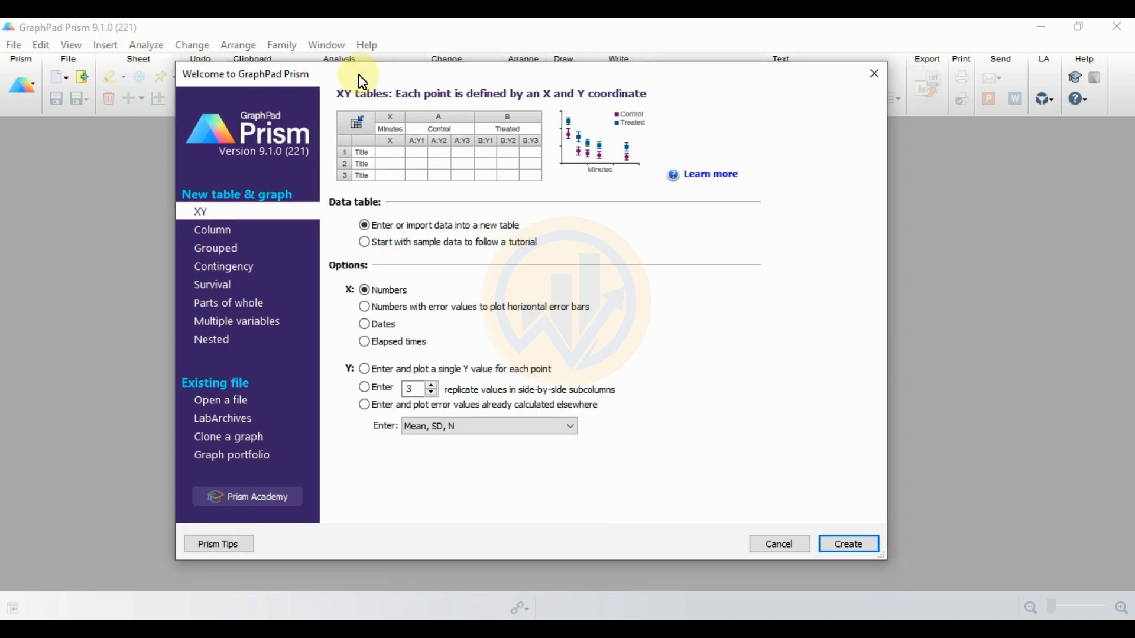
click(229, 258)
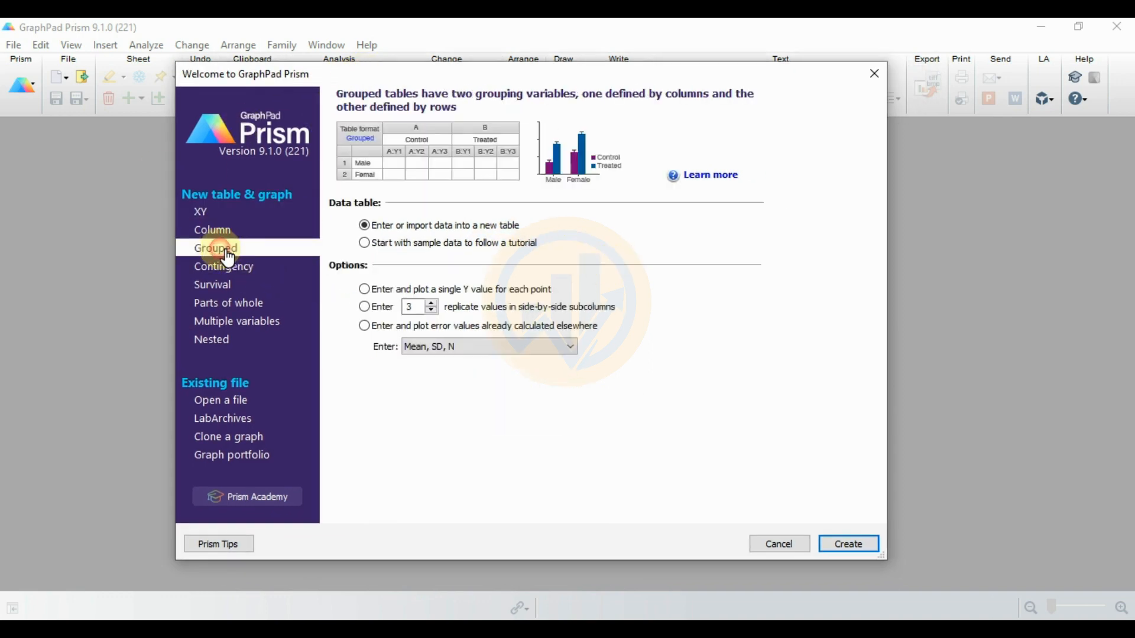
click(363, 228)
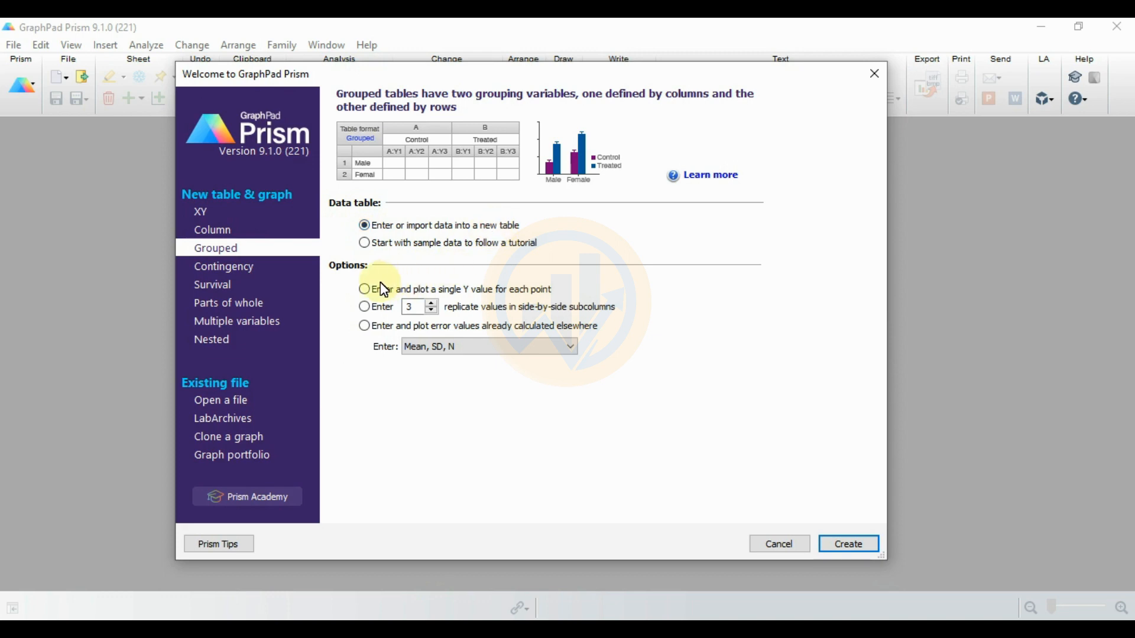
click(368, 310)
click(395, 628)
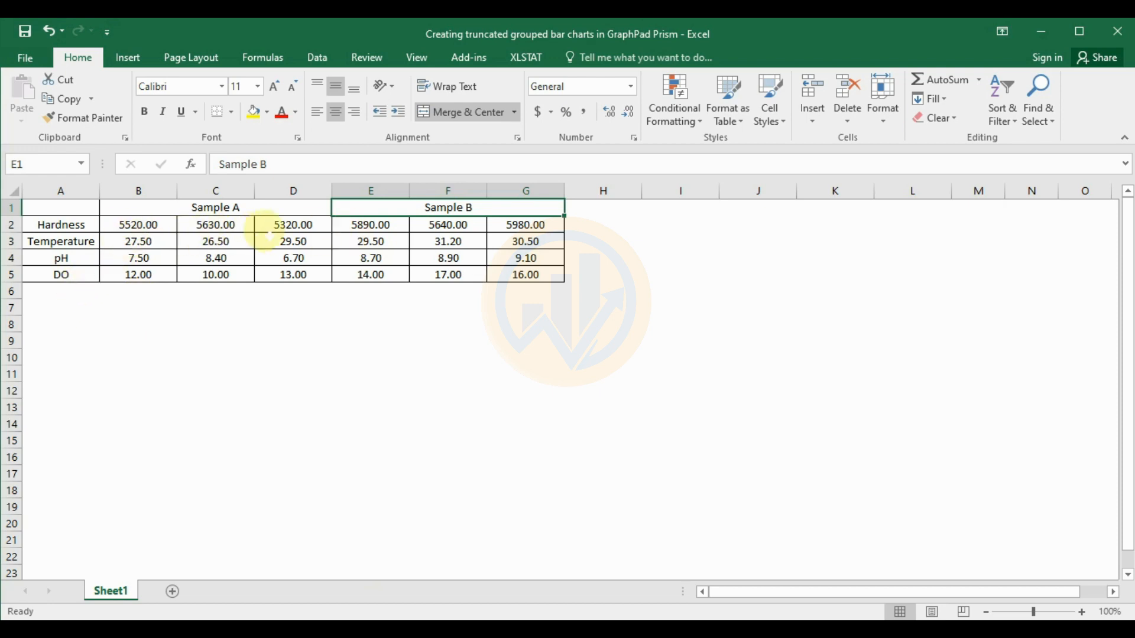
click(366, 628)
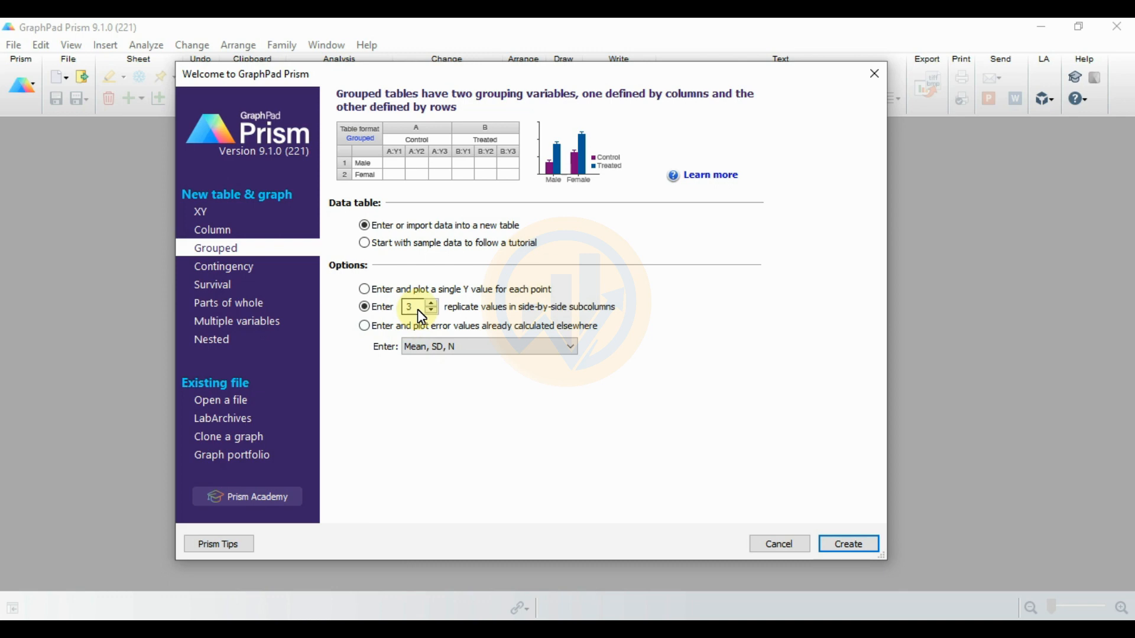
click(433, 302)
click(433, 302)
click(847, 544)
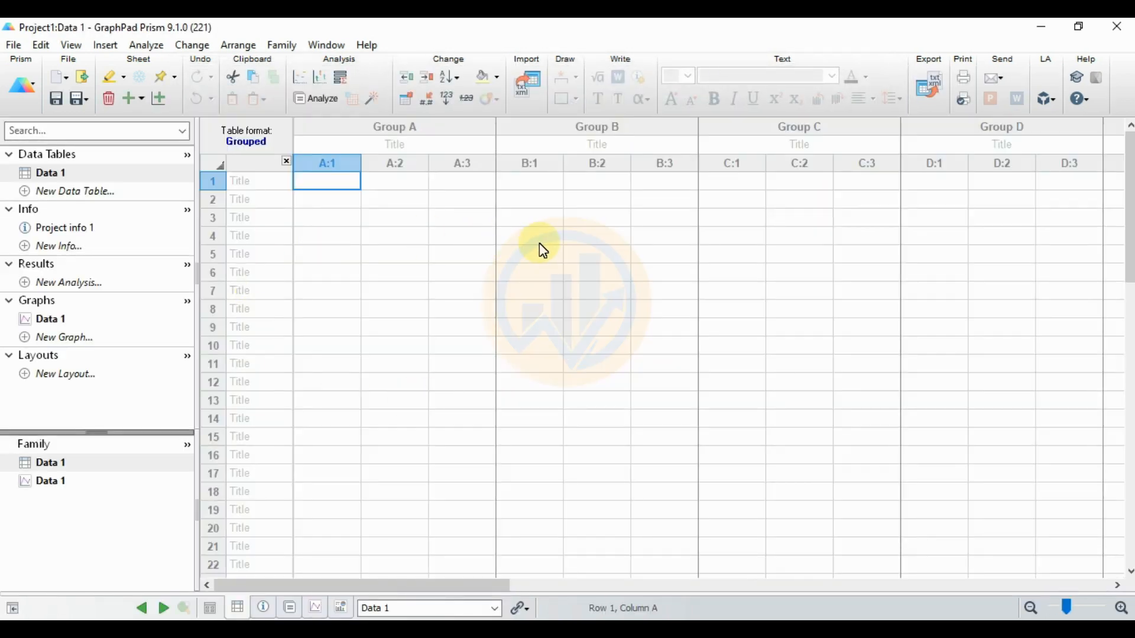
Switch to Excel and copy the row labels and replicate values of both samples in A2:G5
click(414, 633)
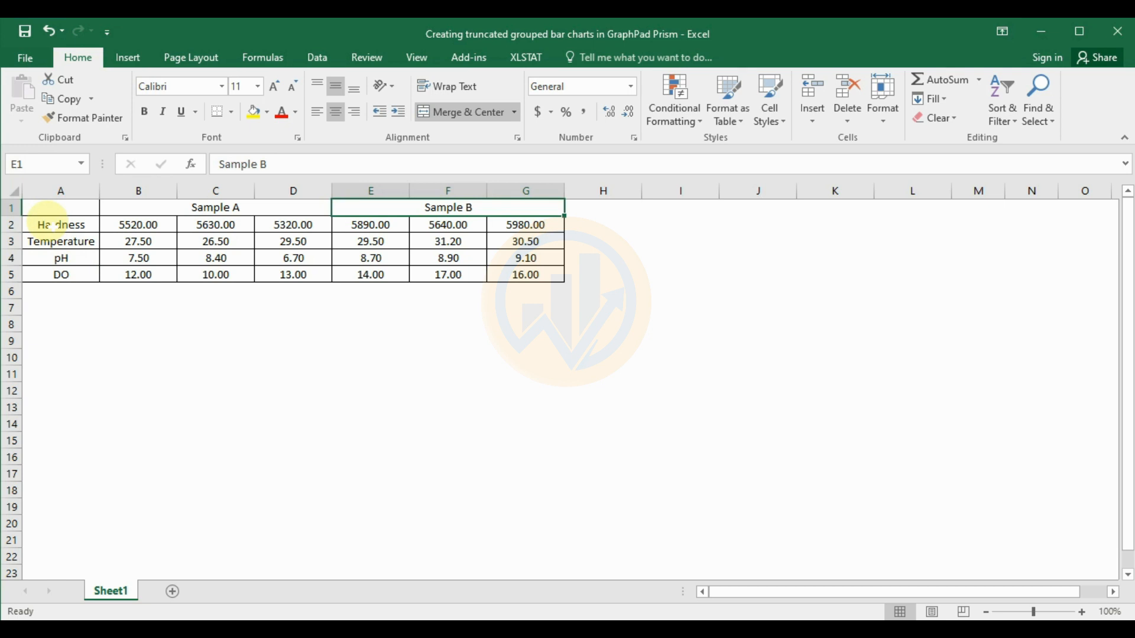
drag(50, 226, 532, 275)
right_click(532, 275)
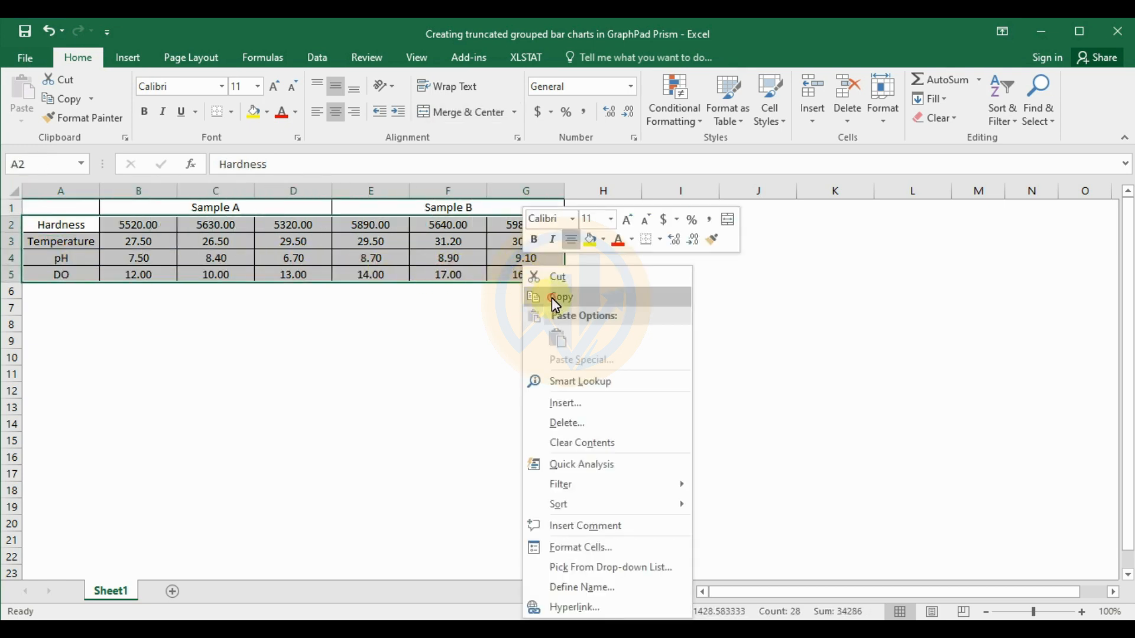
click(551, 296)
Return to GraphPad Prism and paste the copied data into the table, starting at the first row title
key(alt+Tab)
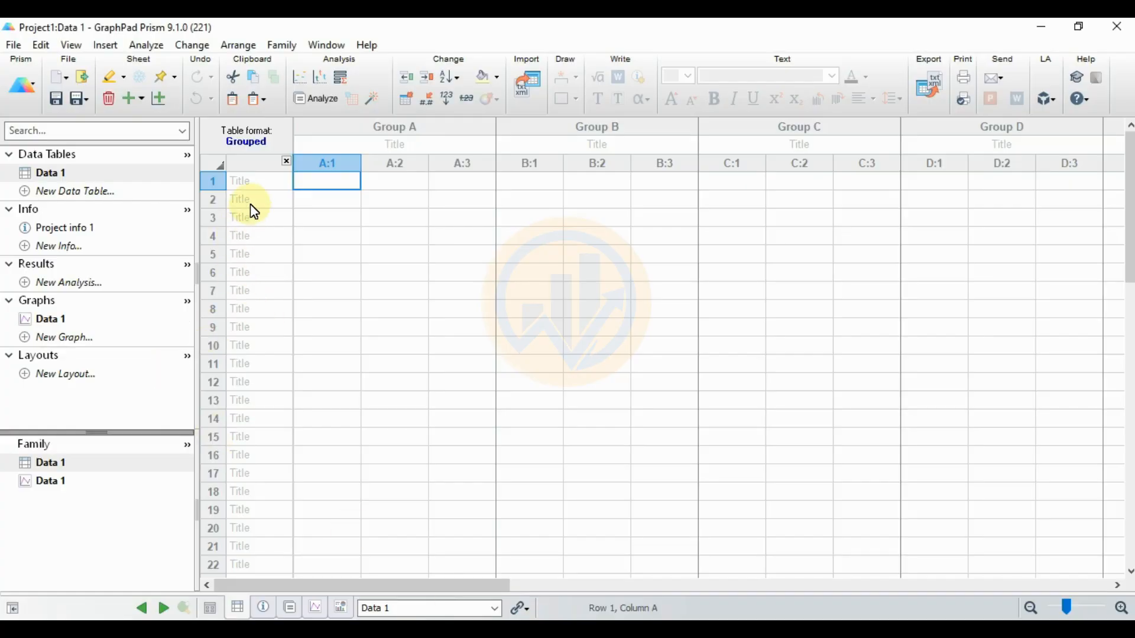
click(260, 182)
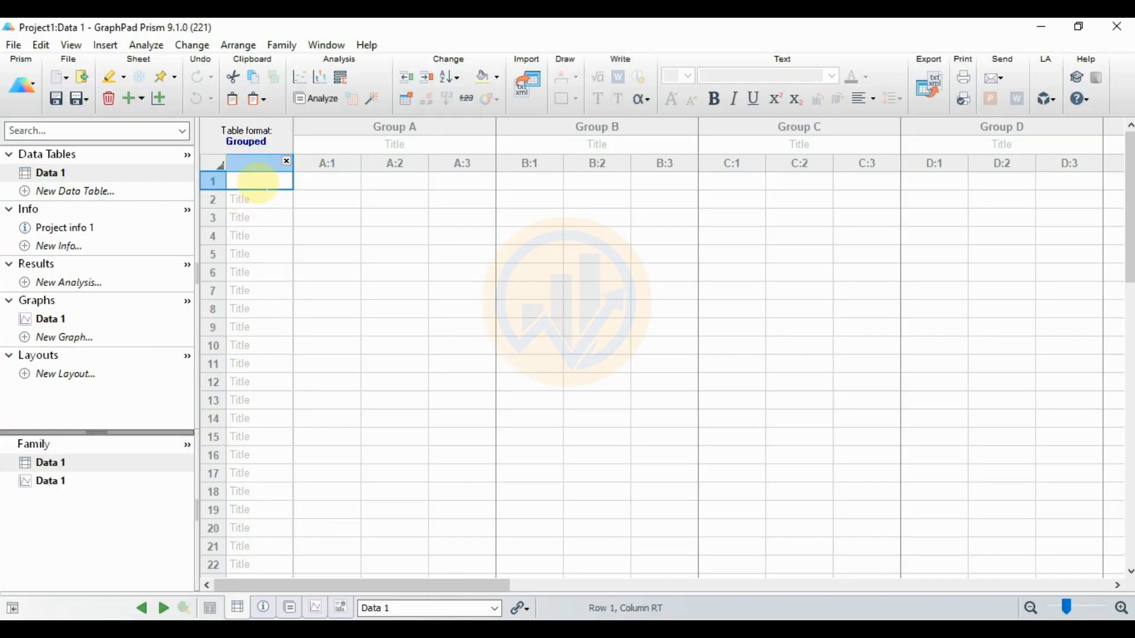
right_click(260, 182)
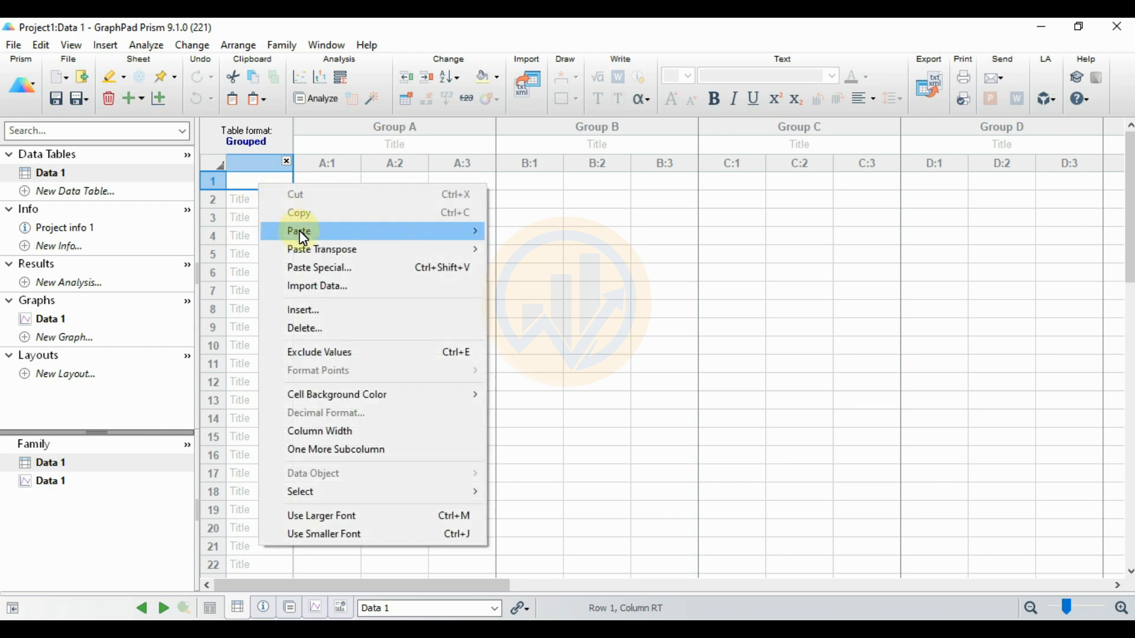
mouse_move(299, 231)
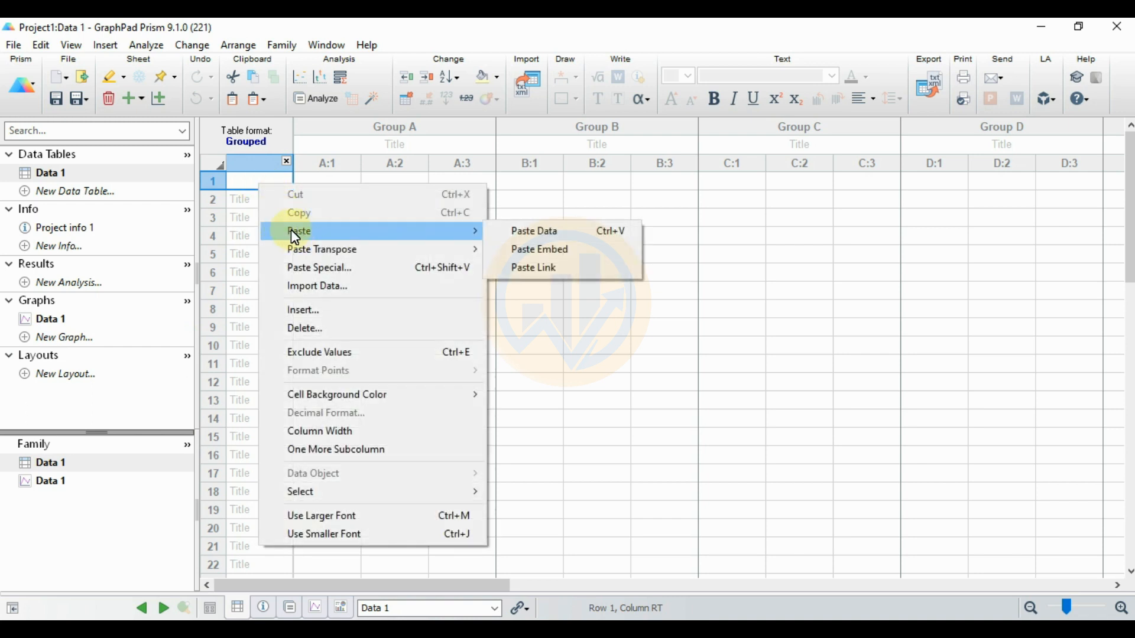
click(536, 235)
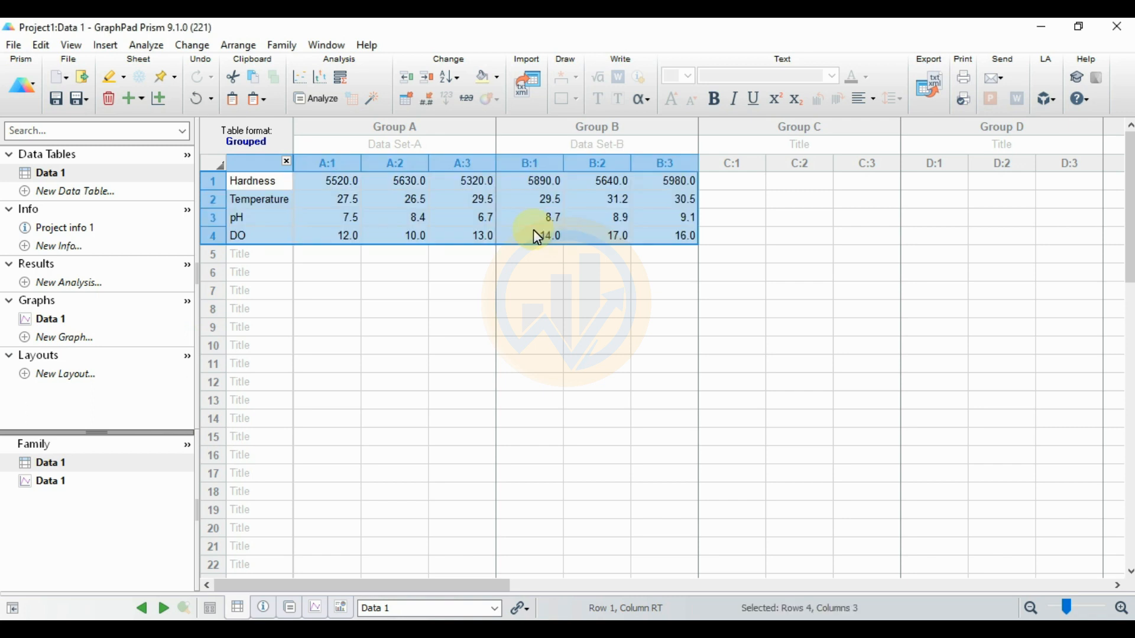
Title Group A as Sample A and Group B as Sample B in the data table
click(400, 144)
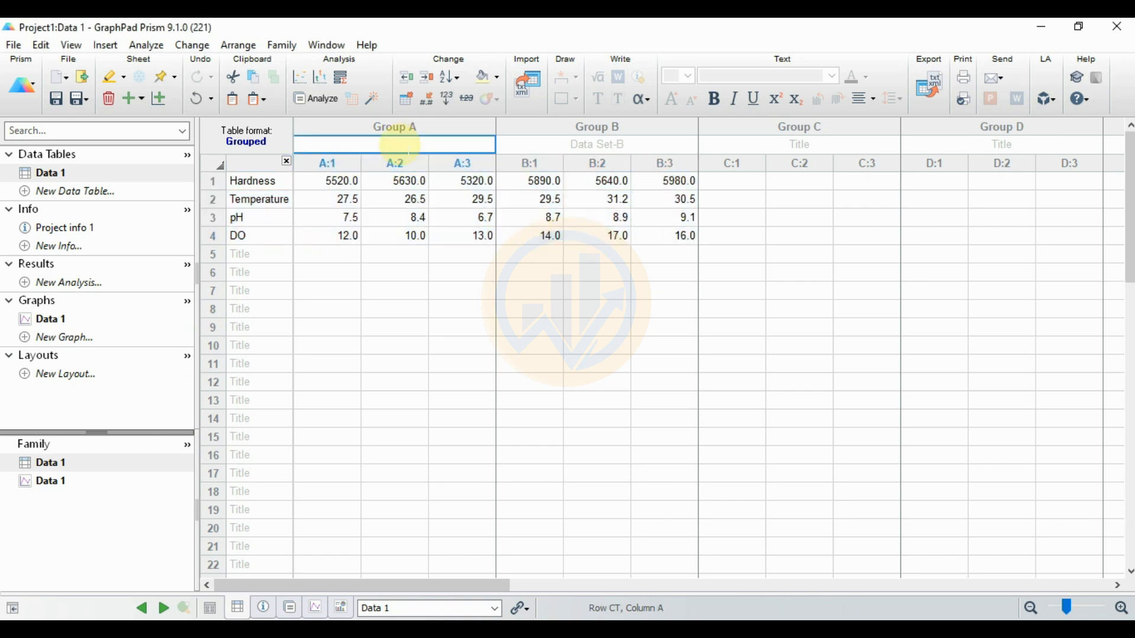
text(Sampl)
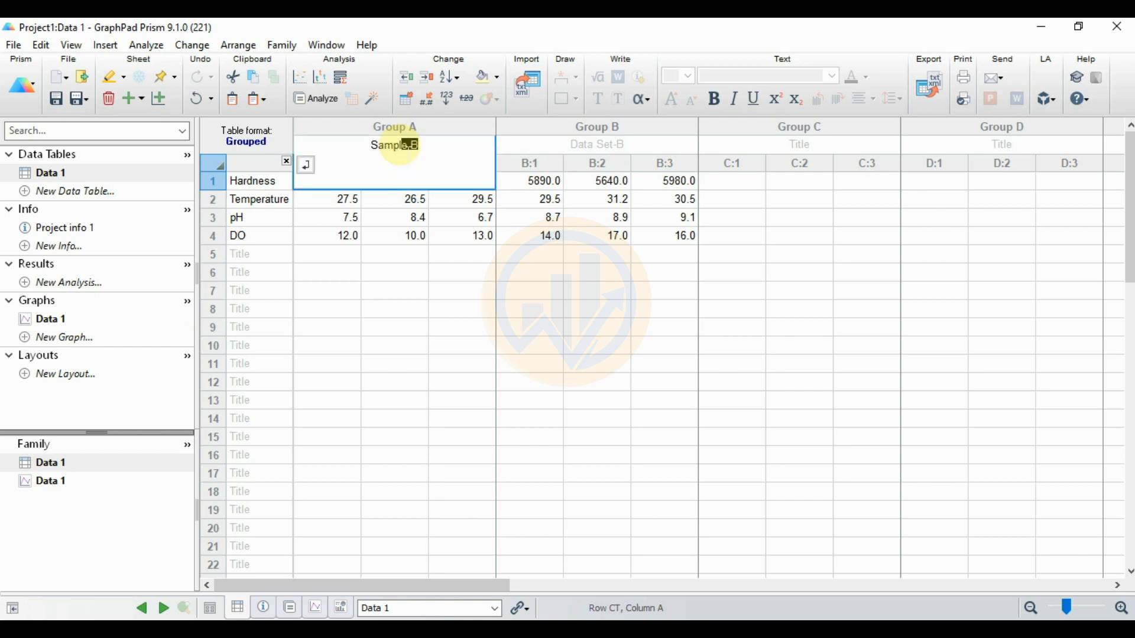
text(e A)
key(Tab)
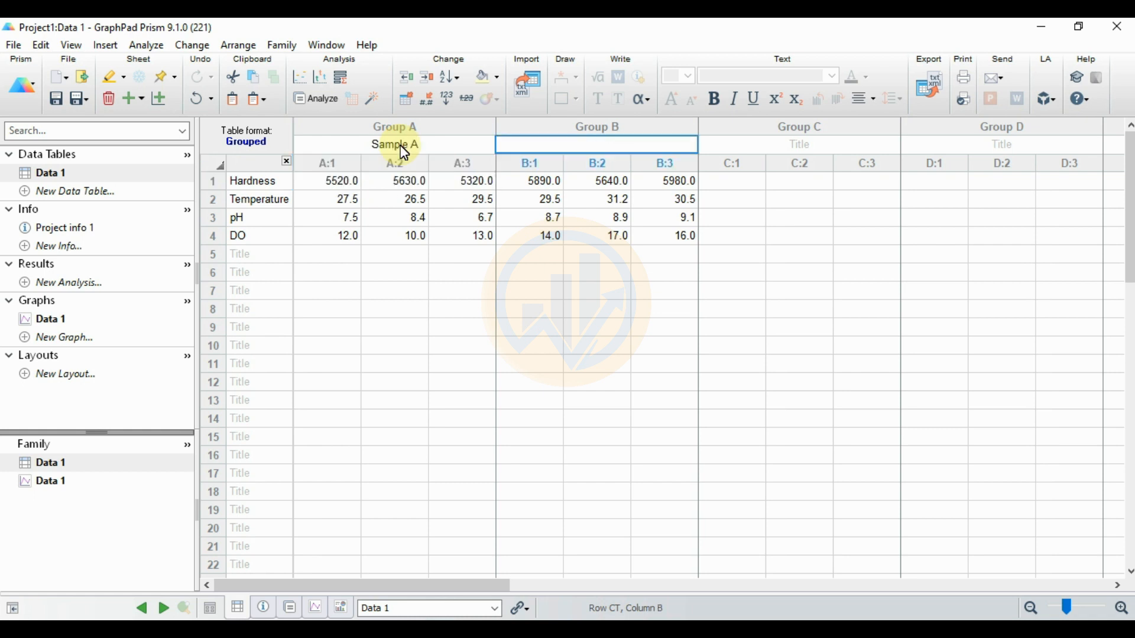
text(Sample B)
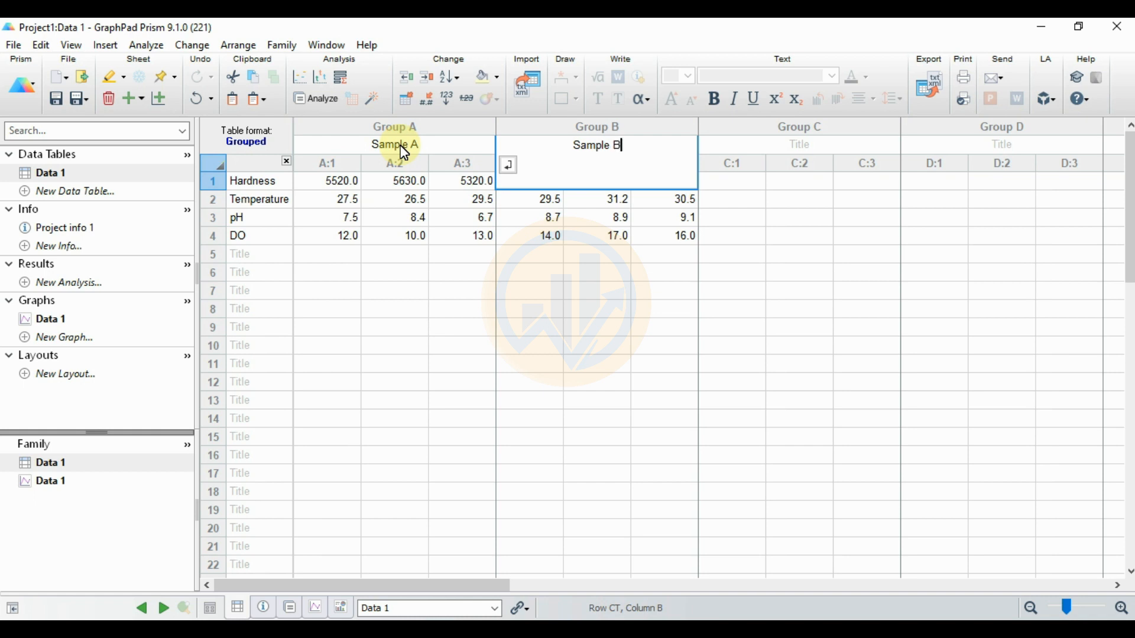
click(418, 308)
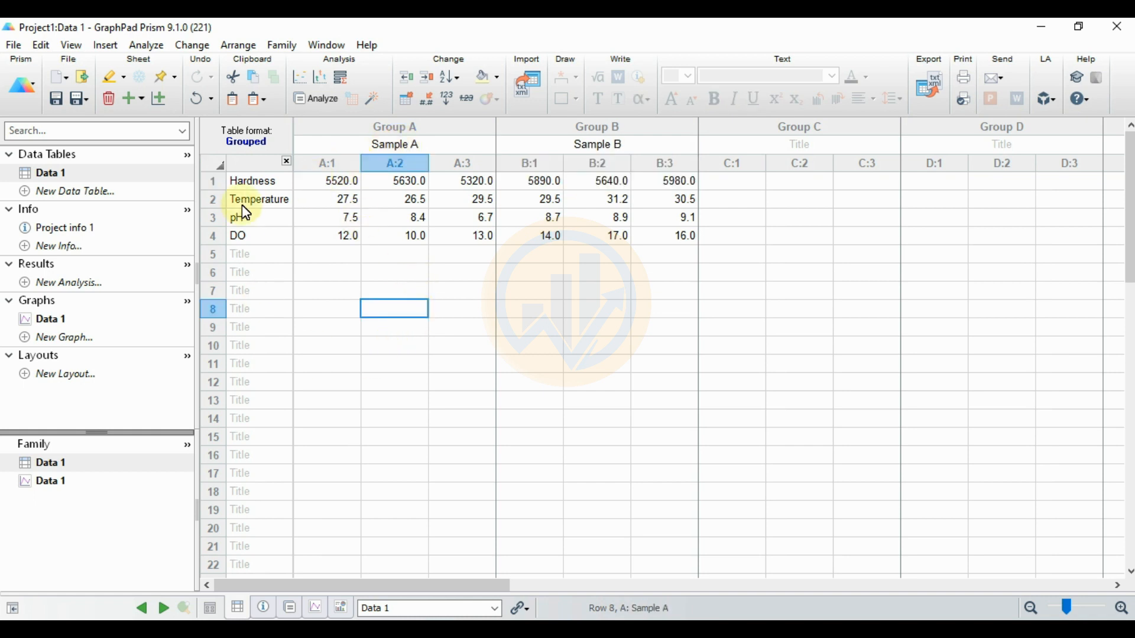
Create a new Grouped graph from Data 1 as a summary-data separated bar graph plotting Mean with SD
click(161, 101)
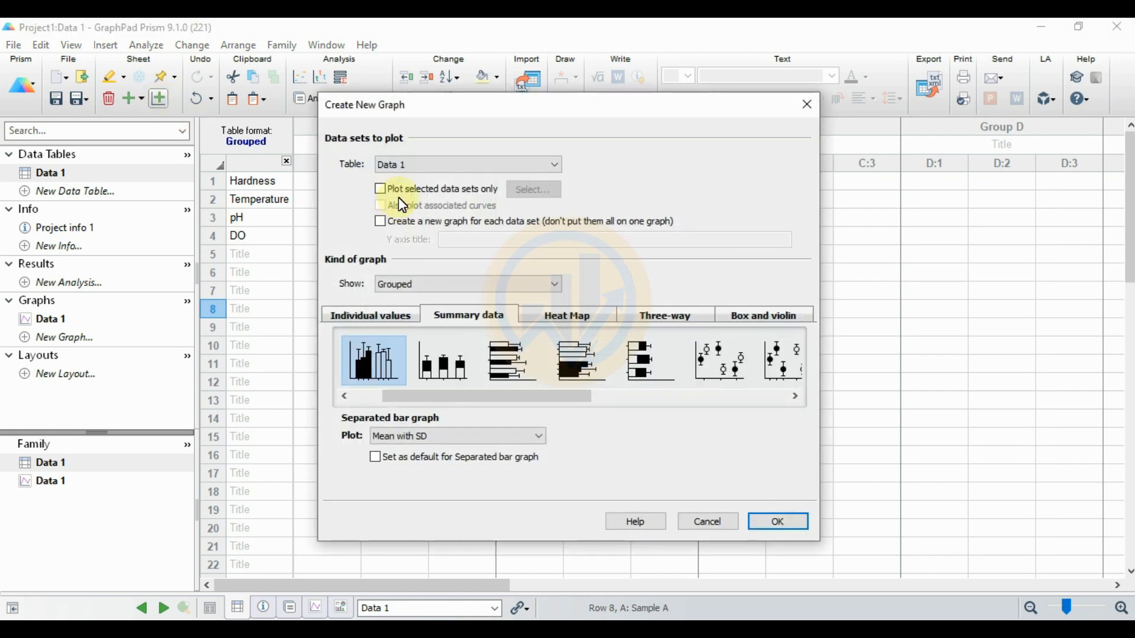
drag(452, 118, 451, 89)
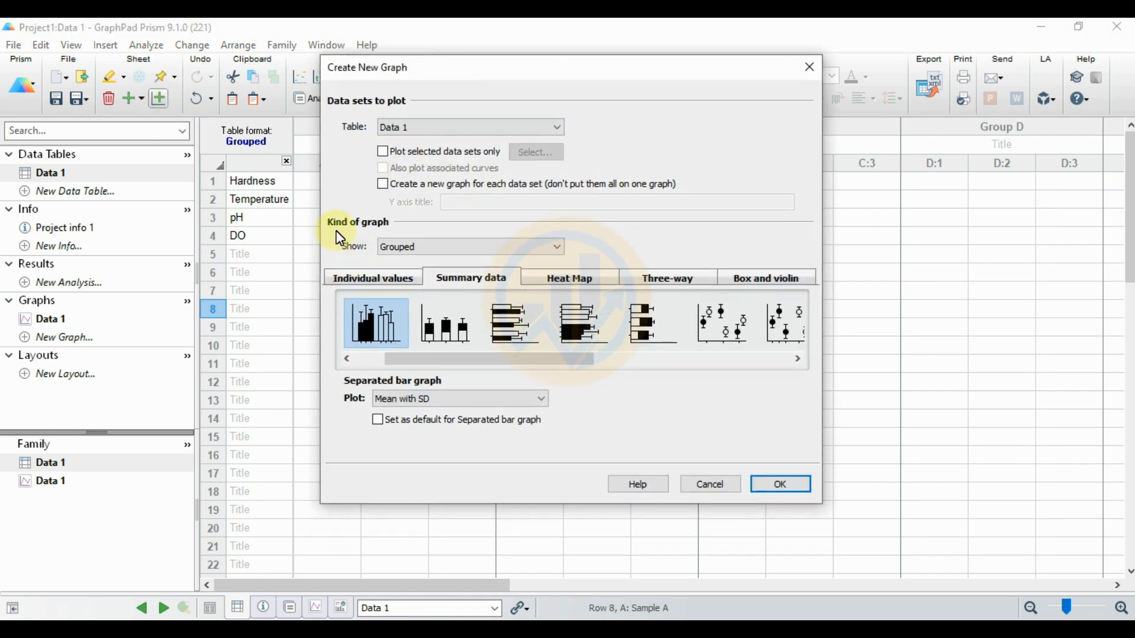
click(403, 248)
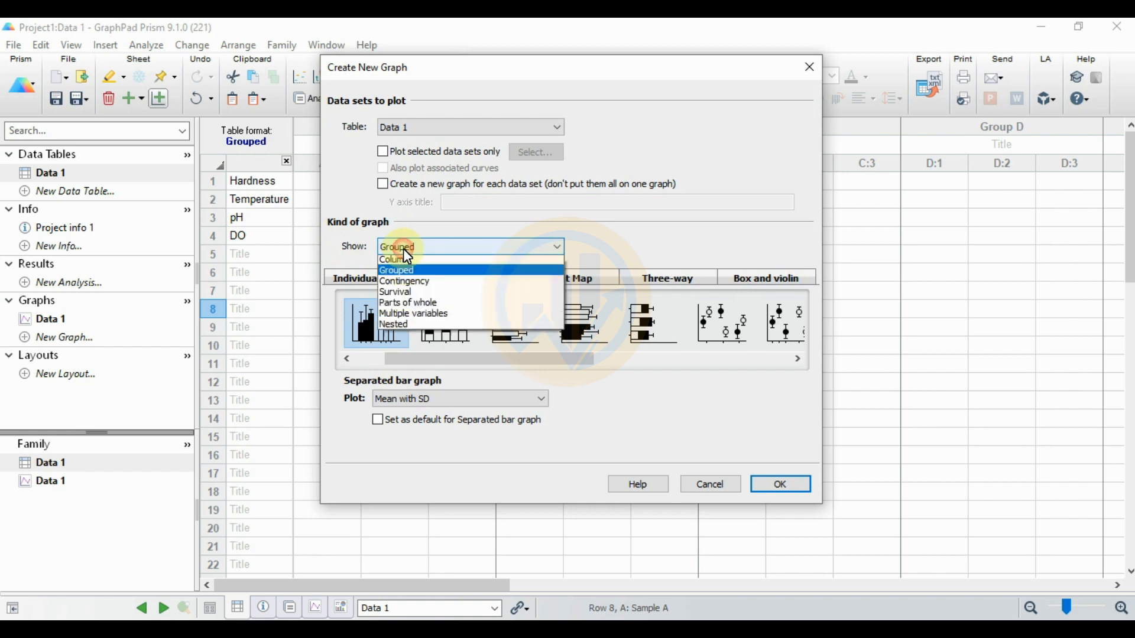
click(397, 283)
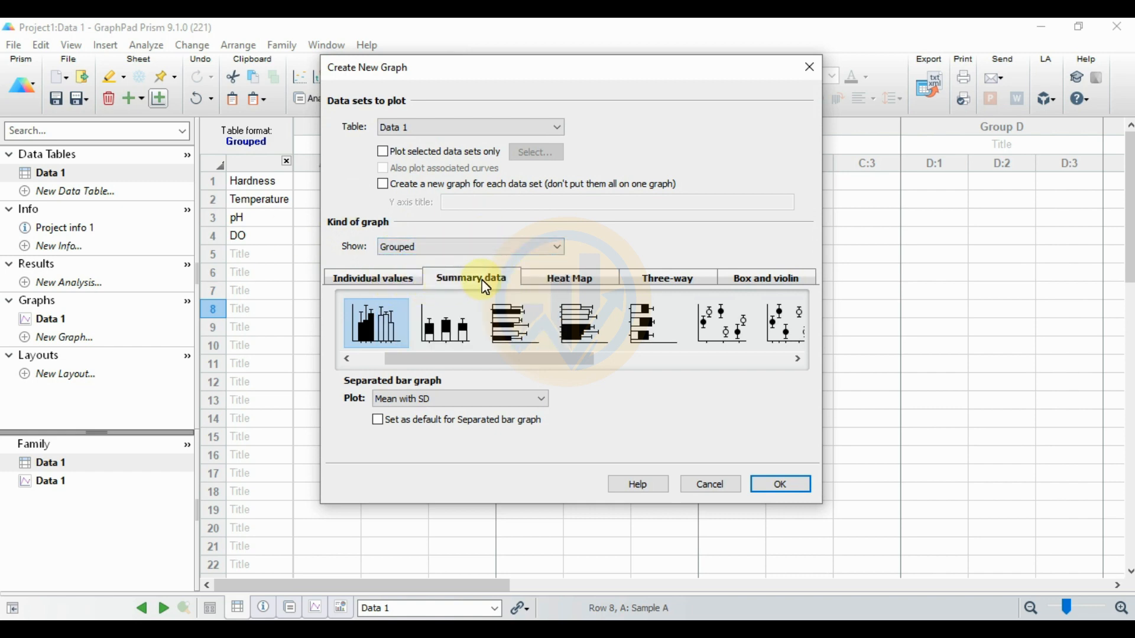
drag(498, 368, 415, 360)
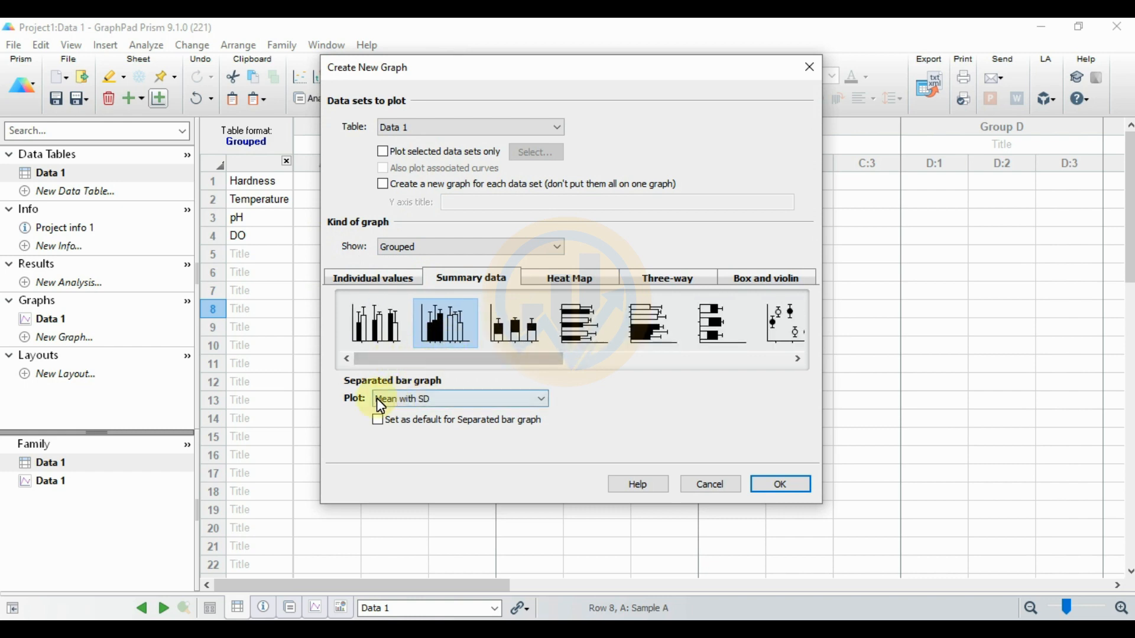
click(459, 402)
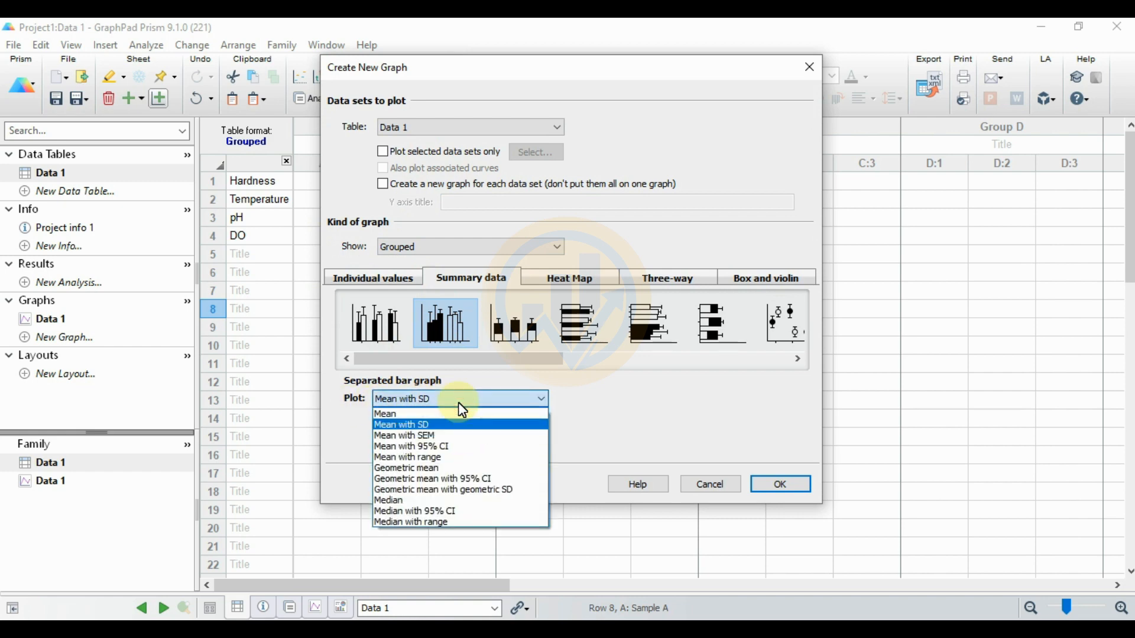
click(407, 425)
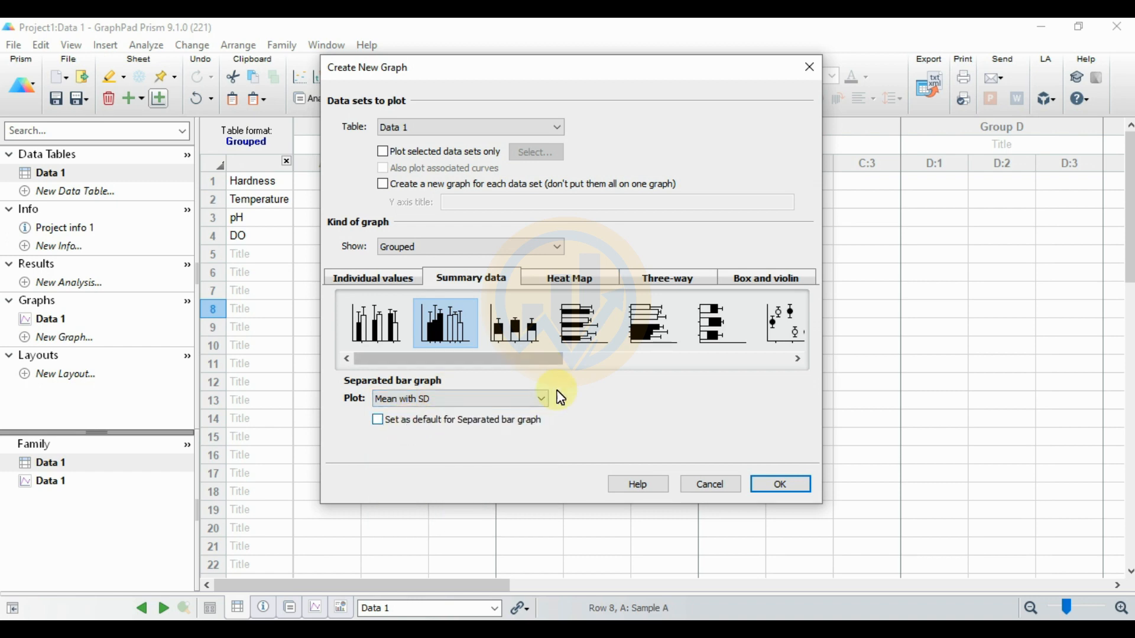
click(779, 487)
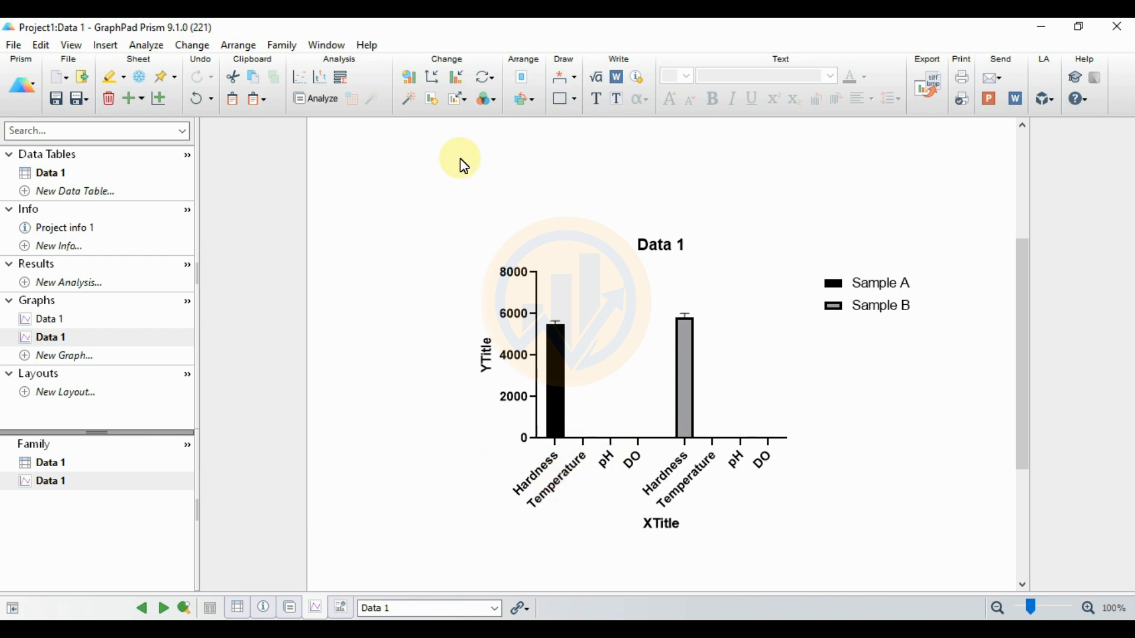
Format the graph's left Y axis with a two-segment gap (---//---) and apply it
click(435, 84)
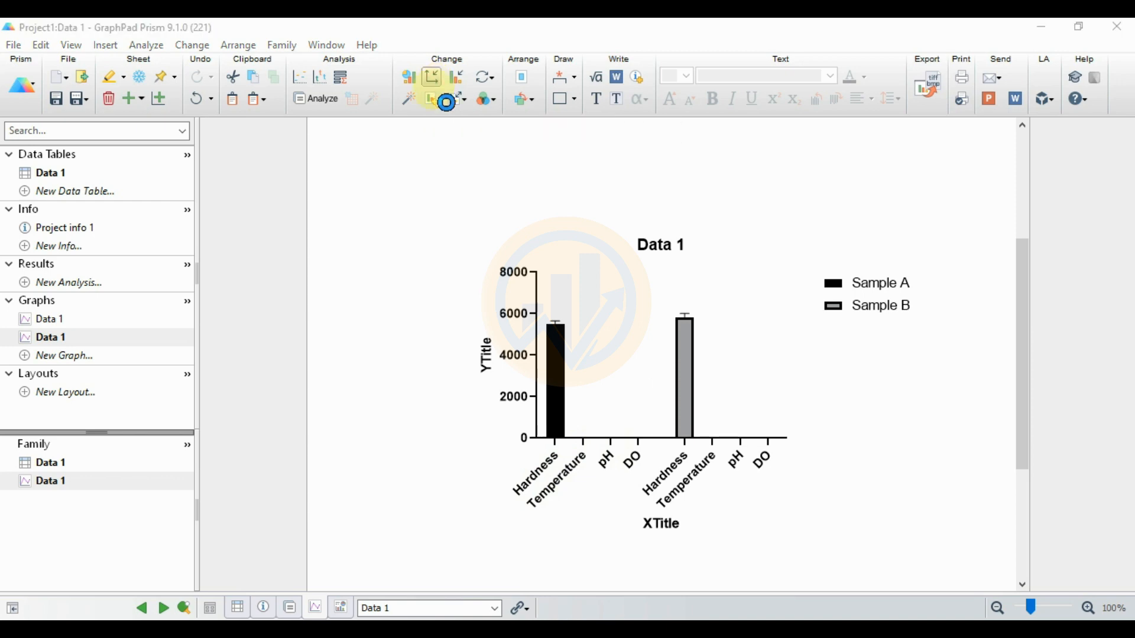
drag(650, 97, 949, 106)
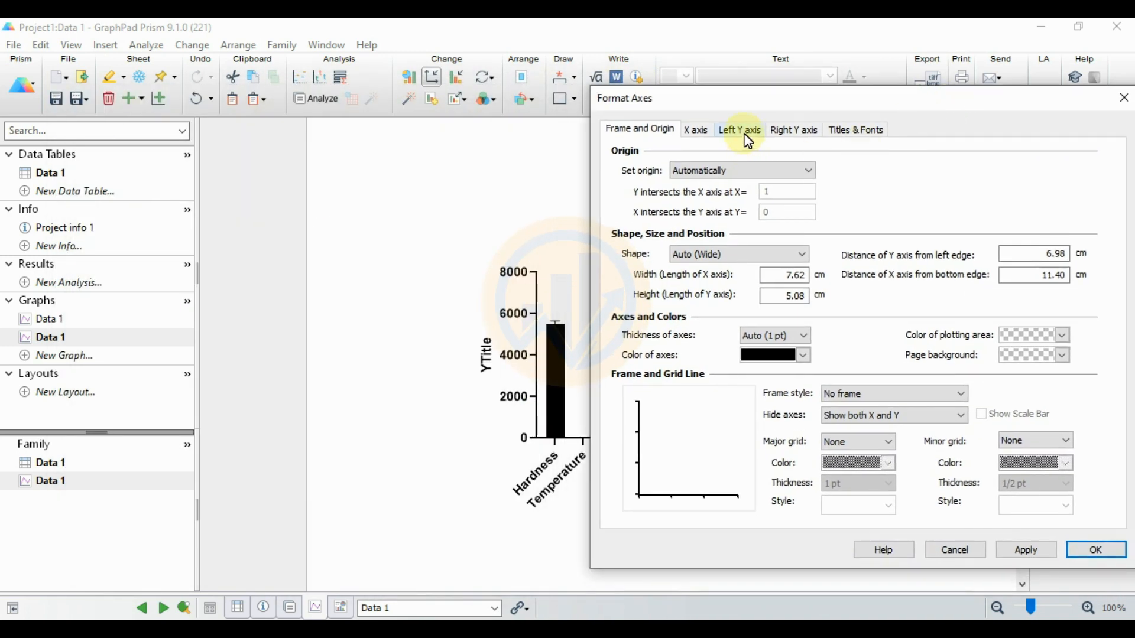
click(745, 138)
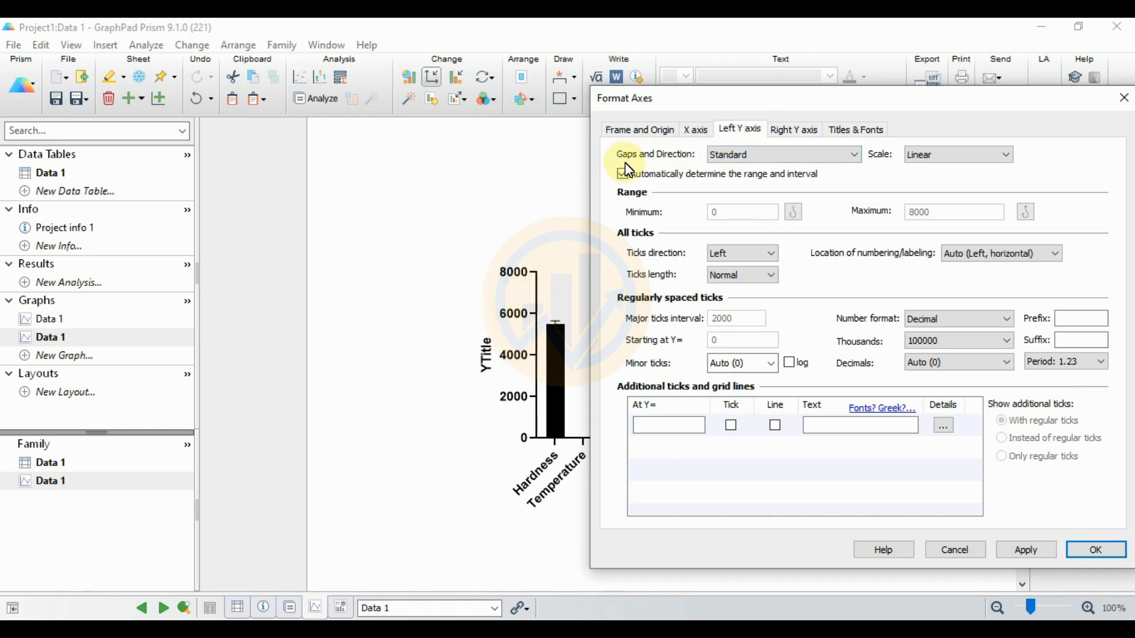
click(770, 157)
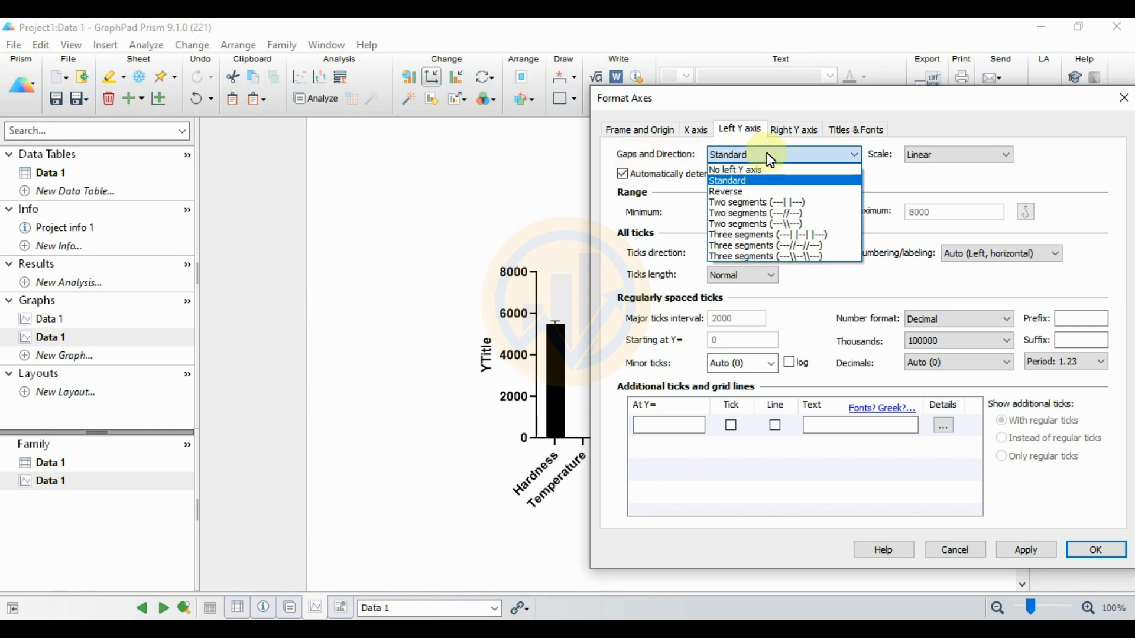
click(753, 215)
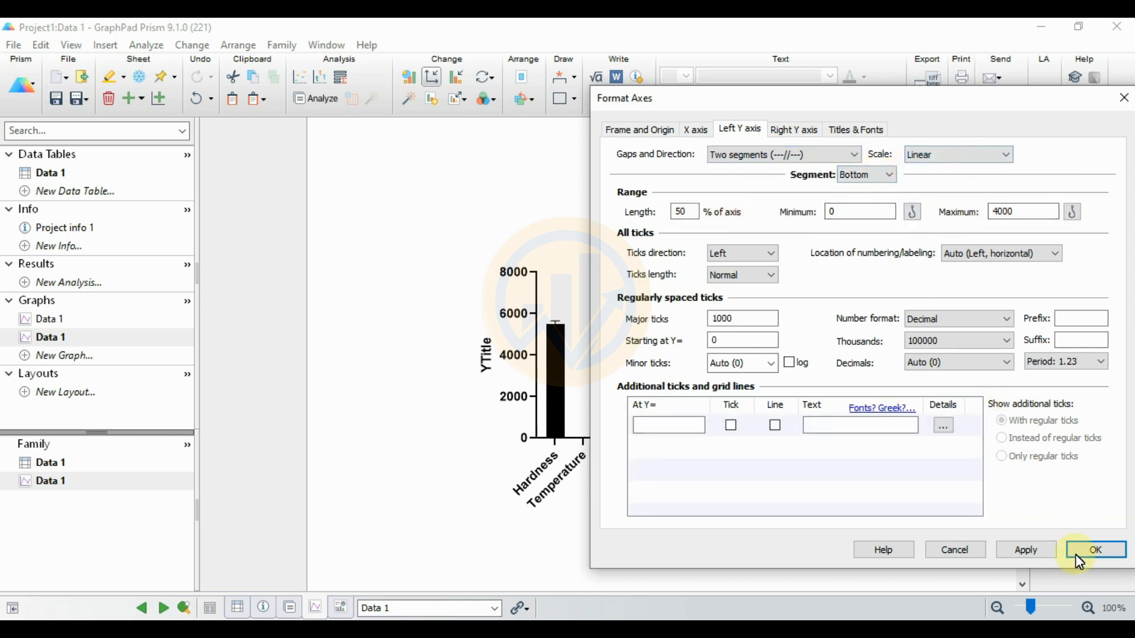
click(1028, 550)
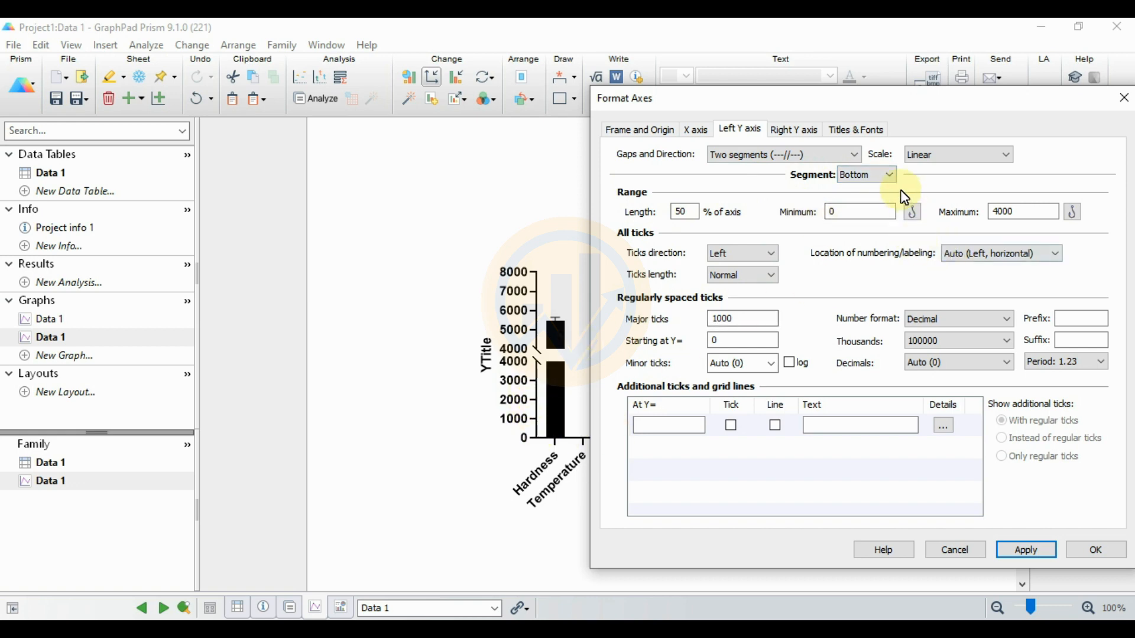
Set the maximum of the left Y axis's bottom segment to 40, apply it, and check the graph
click(889, 175)
click(861, 202)
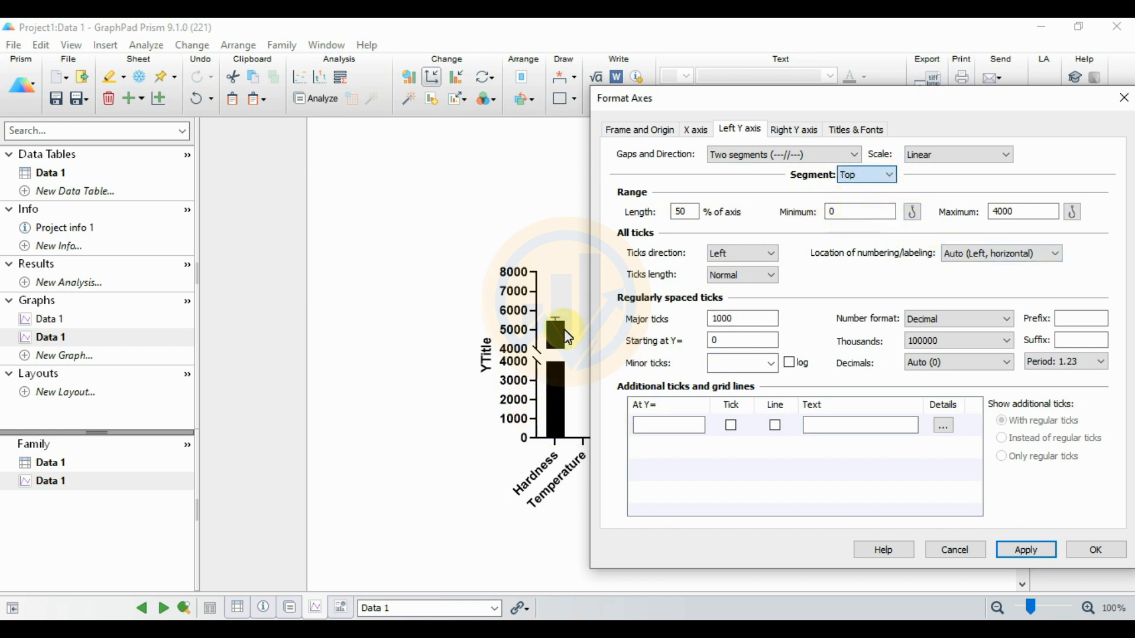
click(888, 174)
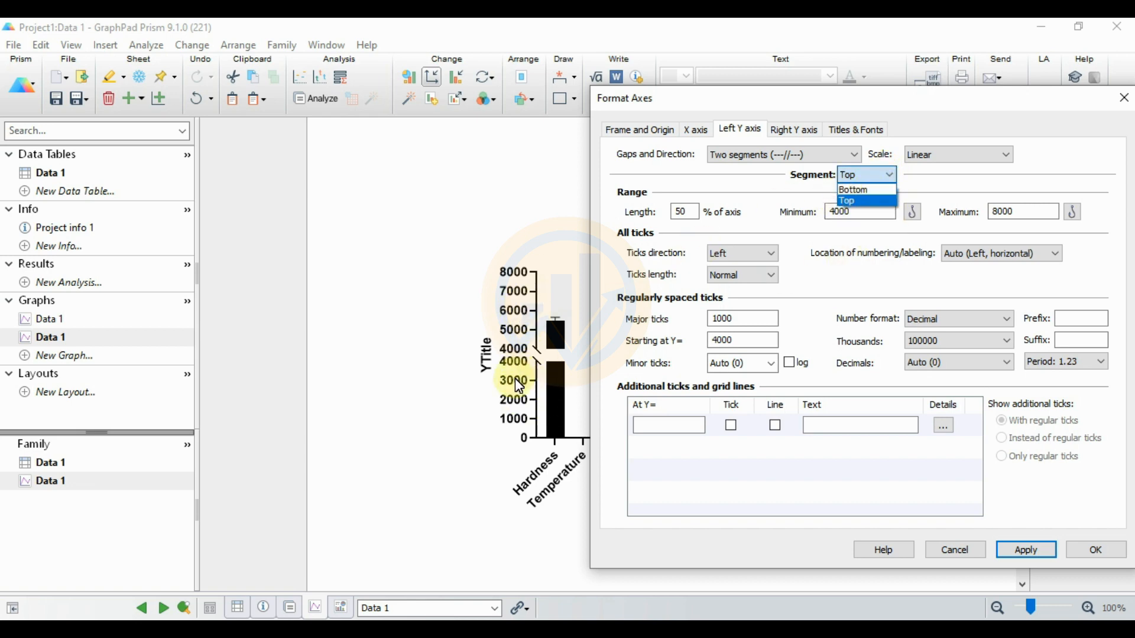
click(858, 190)
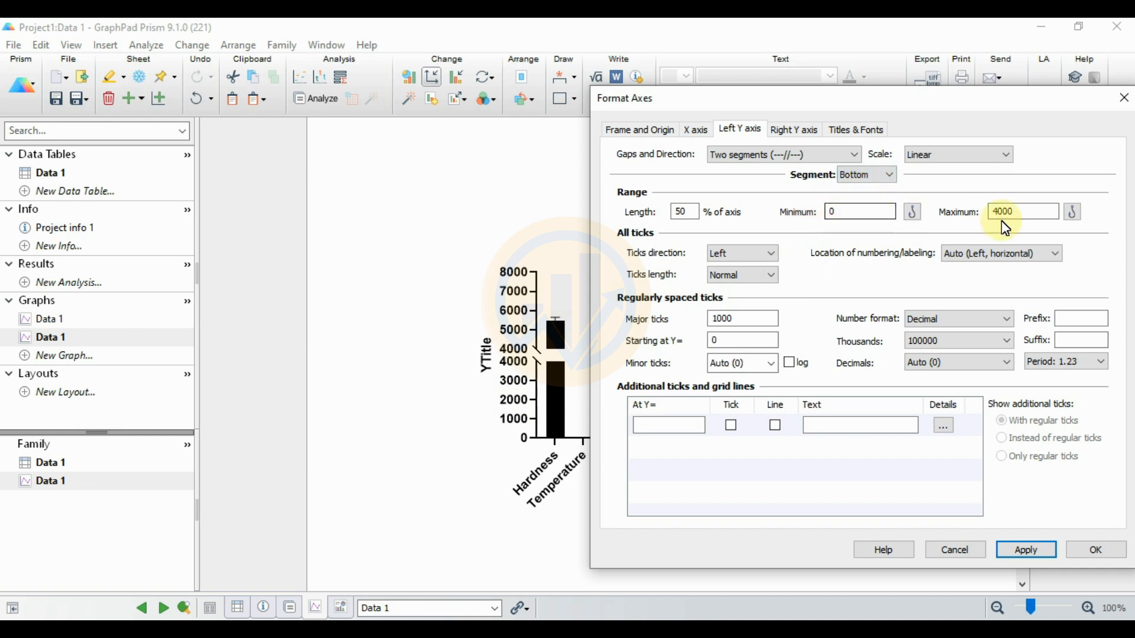
drag(1018, 212, 976, 215)
text(40)
click(1036, 558)
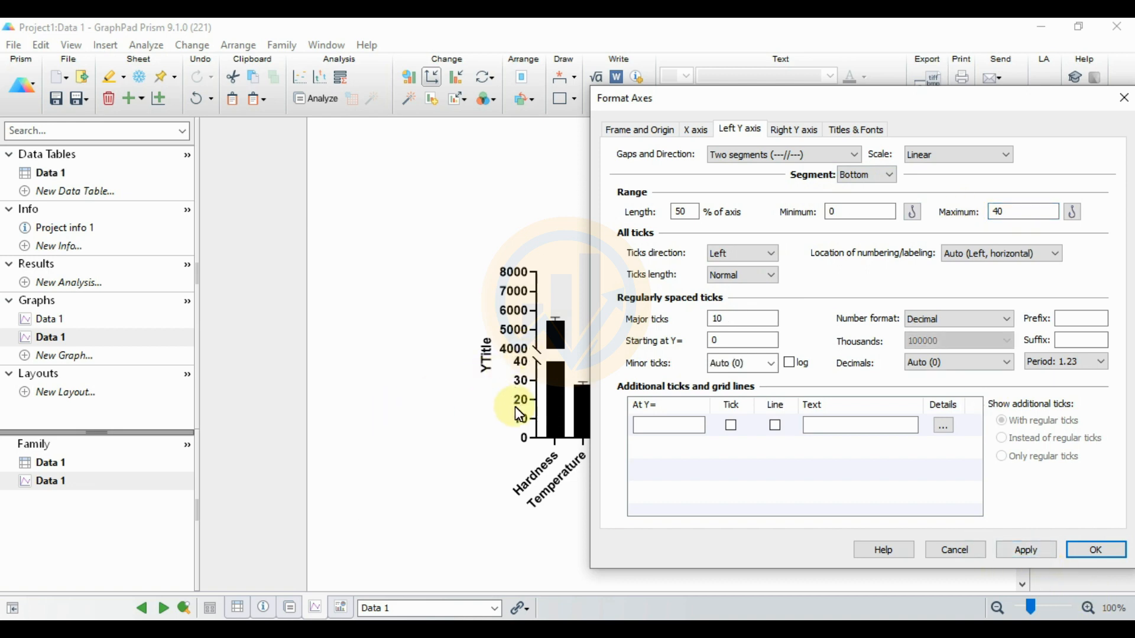
drag(877, 96, 164, 132)
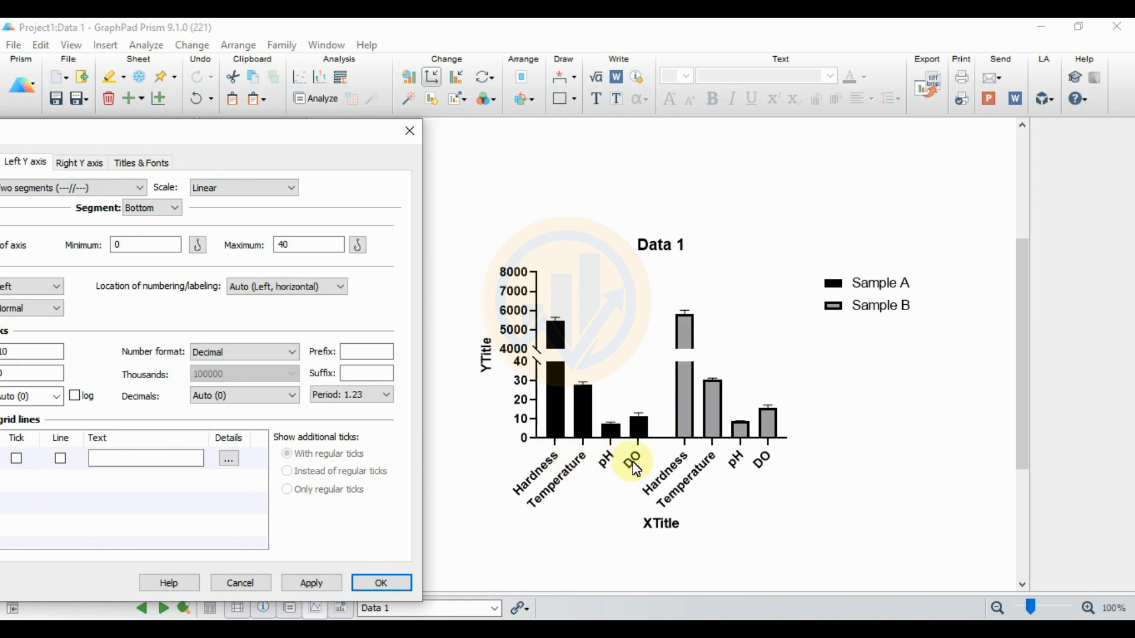
drag(278, 132, 948, 123)
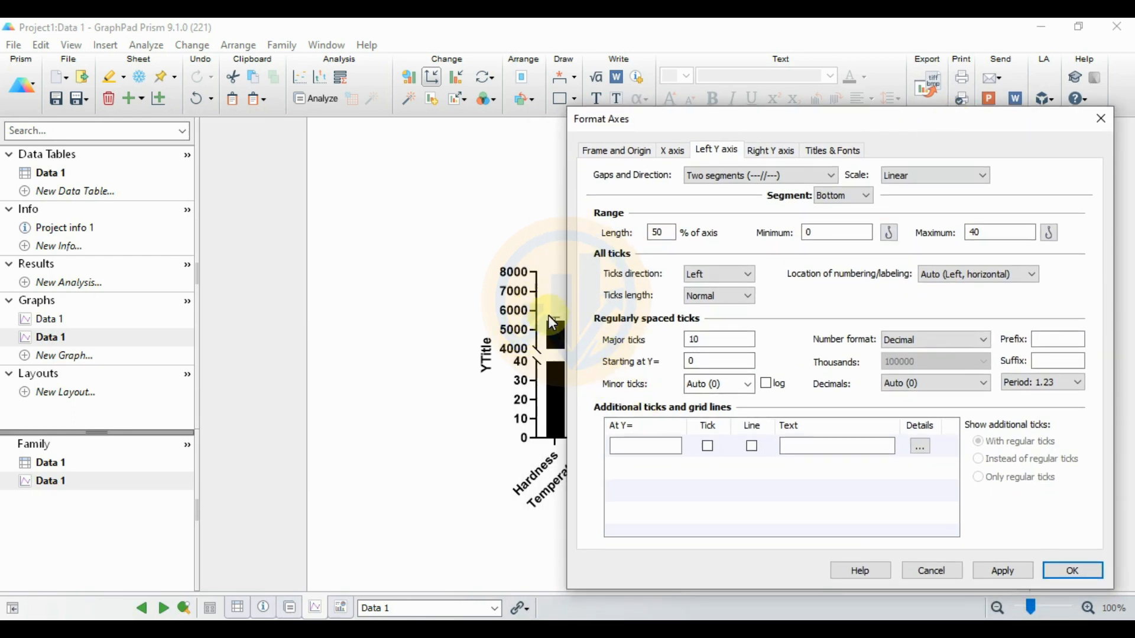
Set the maximum of the left Y axis's top segment to 7000 and apply it
click(829, 197)
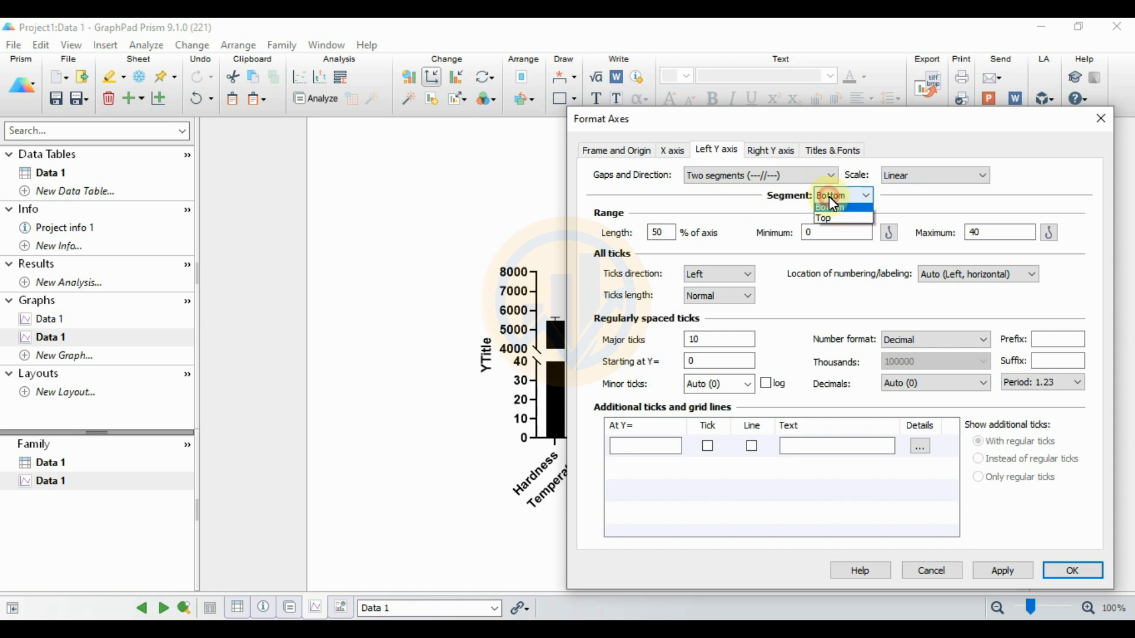
click(827, 227)
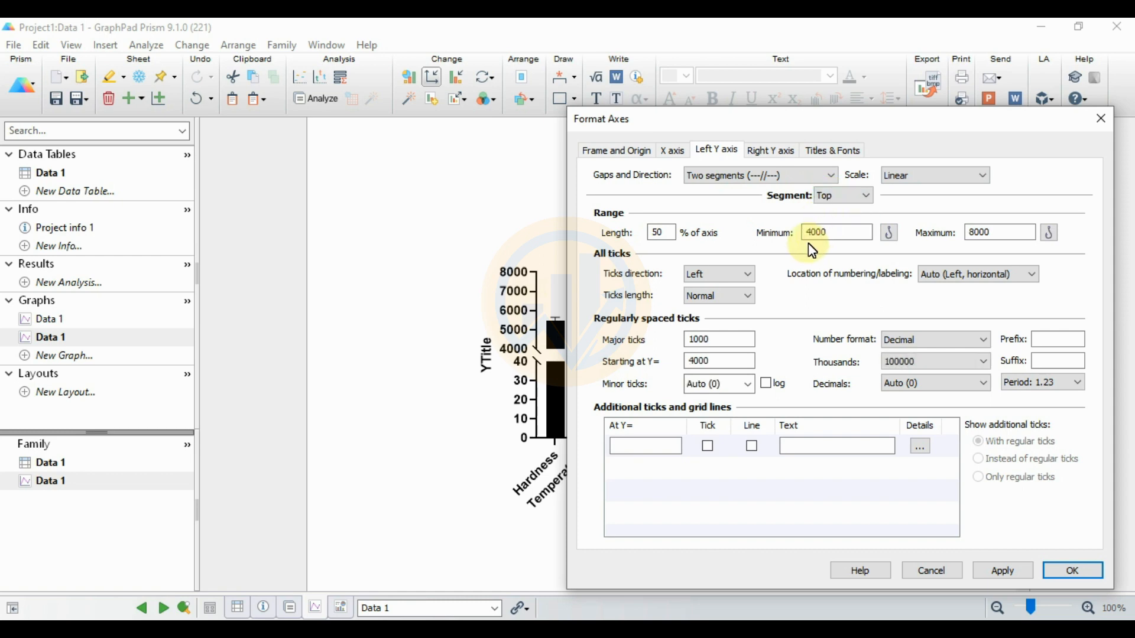
double_click(838, 233)
click(842, 234)
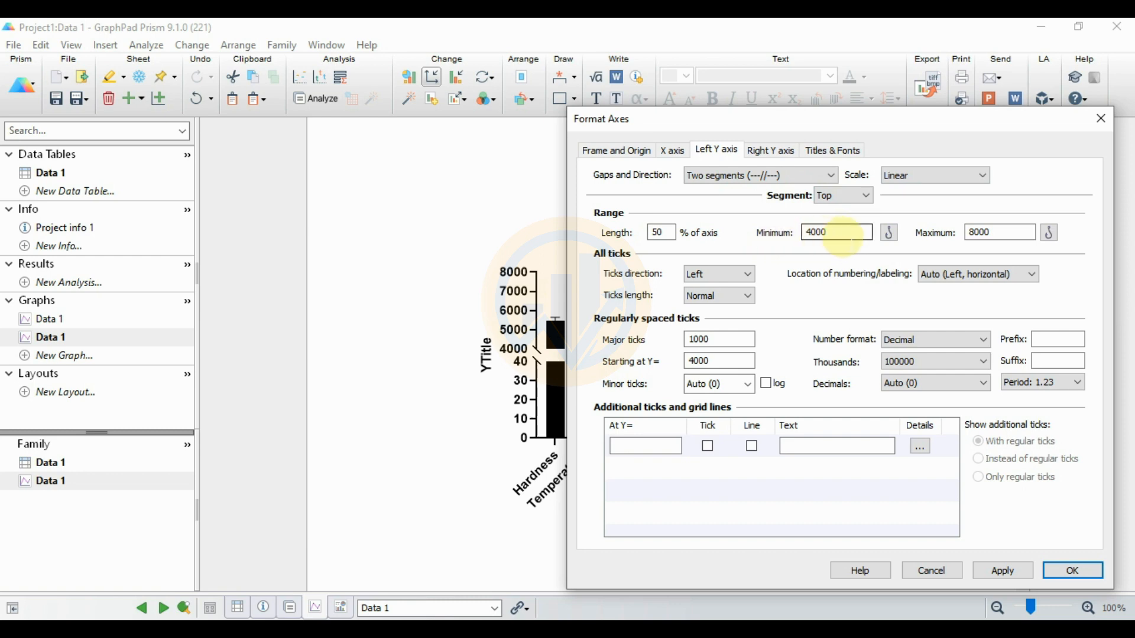
double_click(1007, 233)
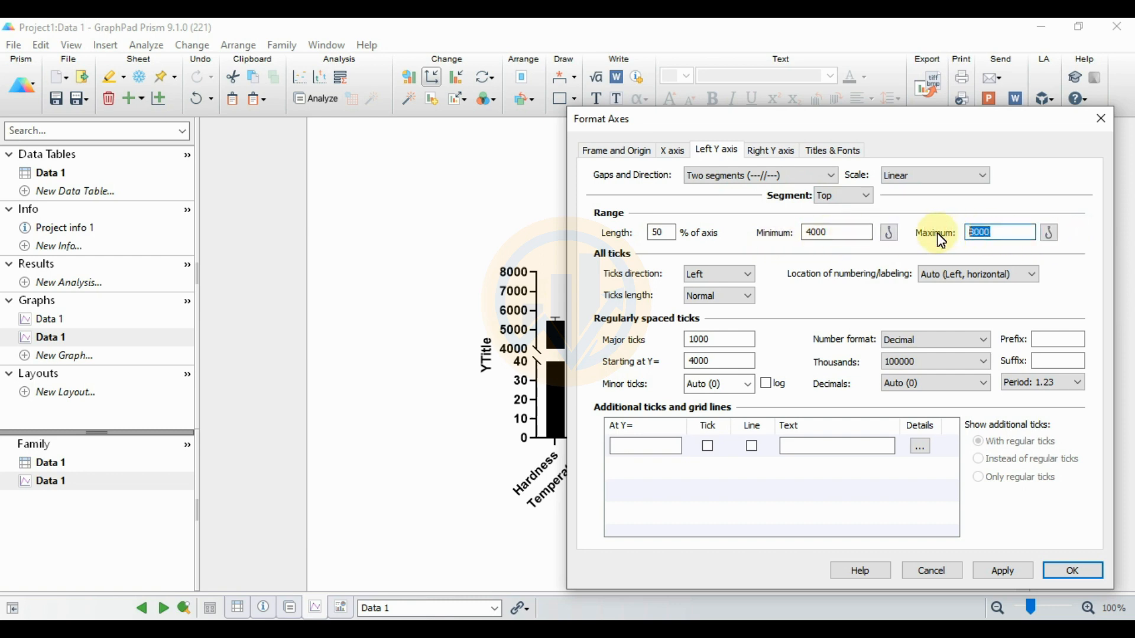
text(7000)
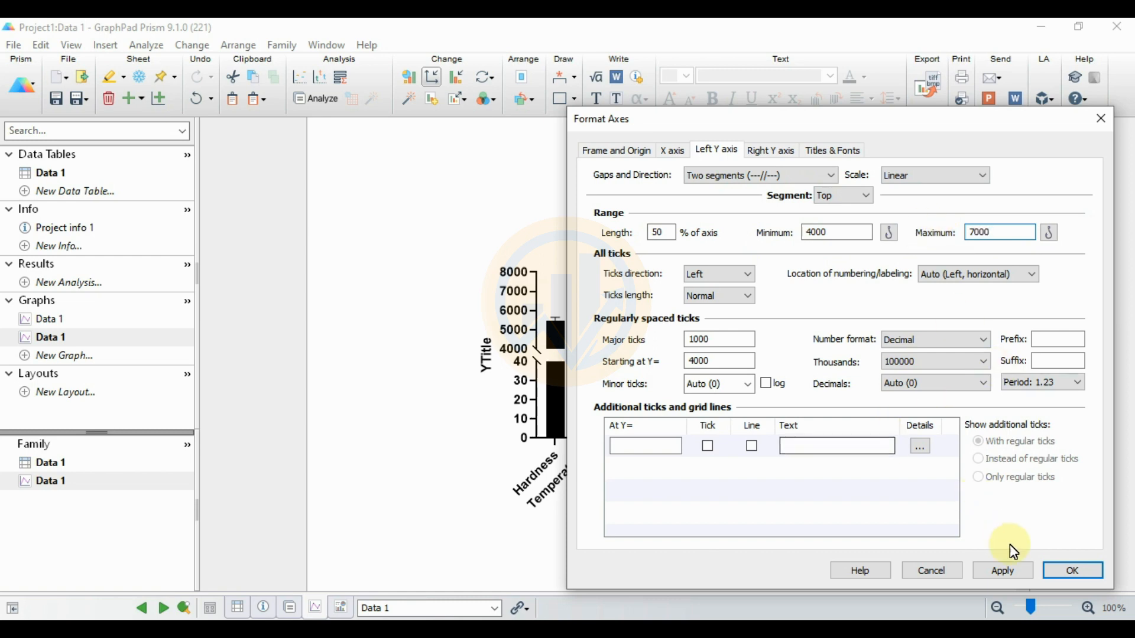
click(1003, 571)
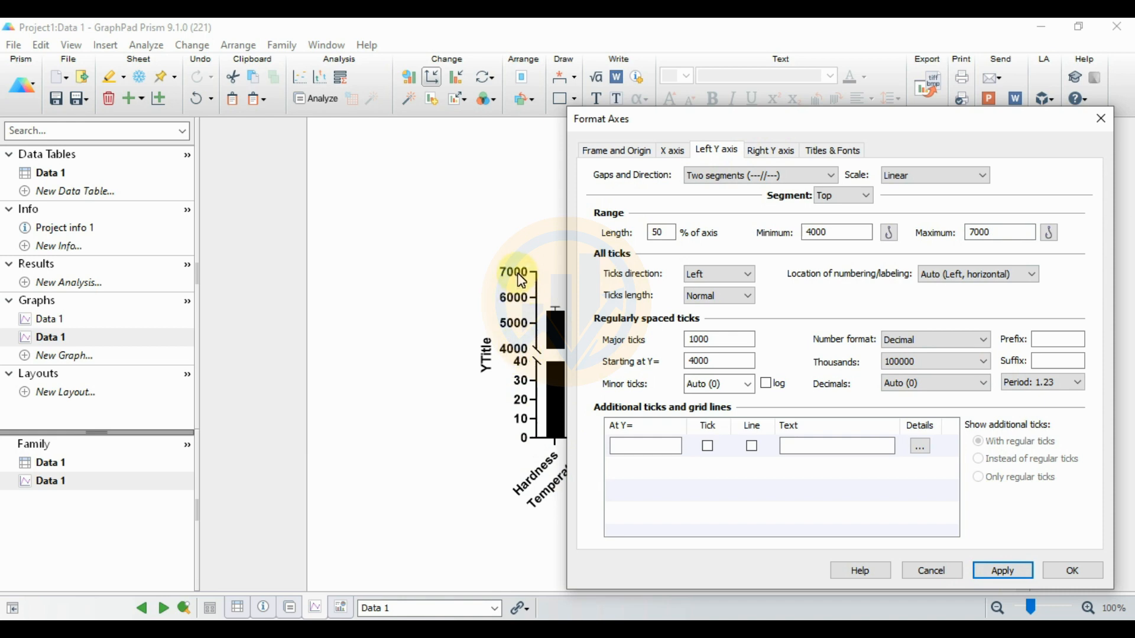
Give the graph a Plain Frame, apply the change, and accept the axis formatting
click(608, 155)
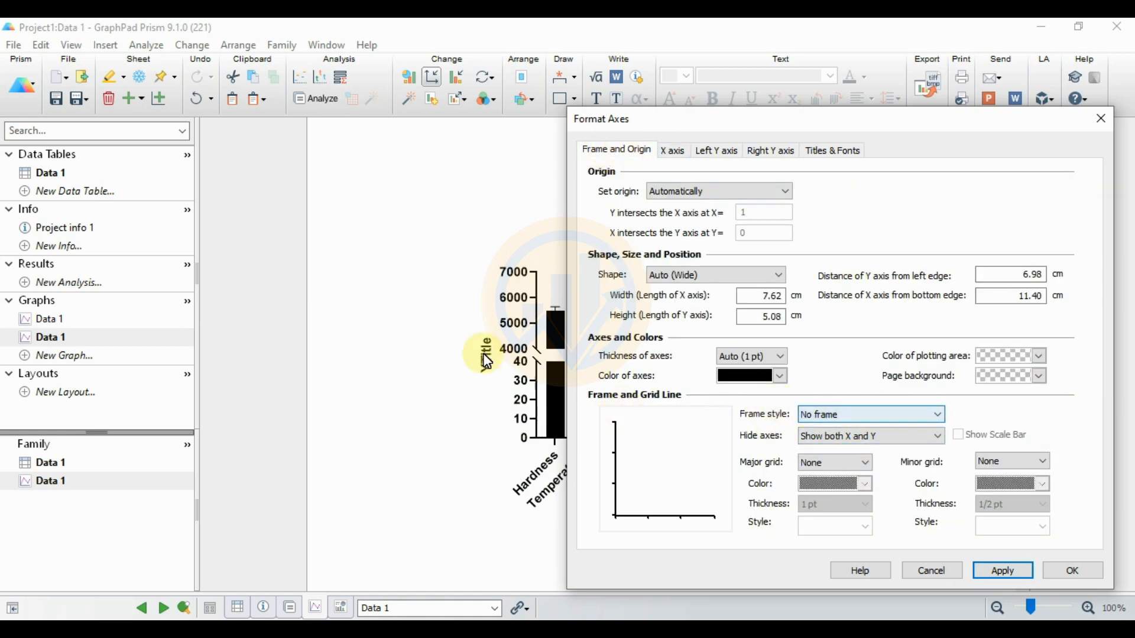
click(859, 413)
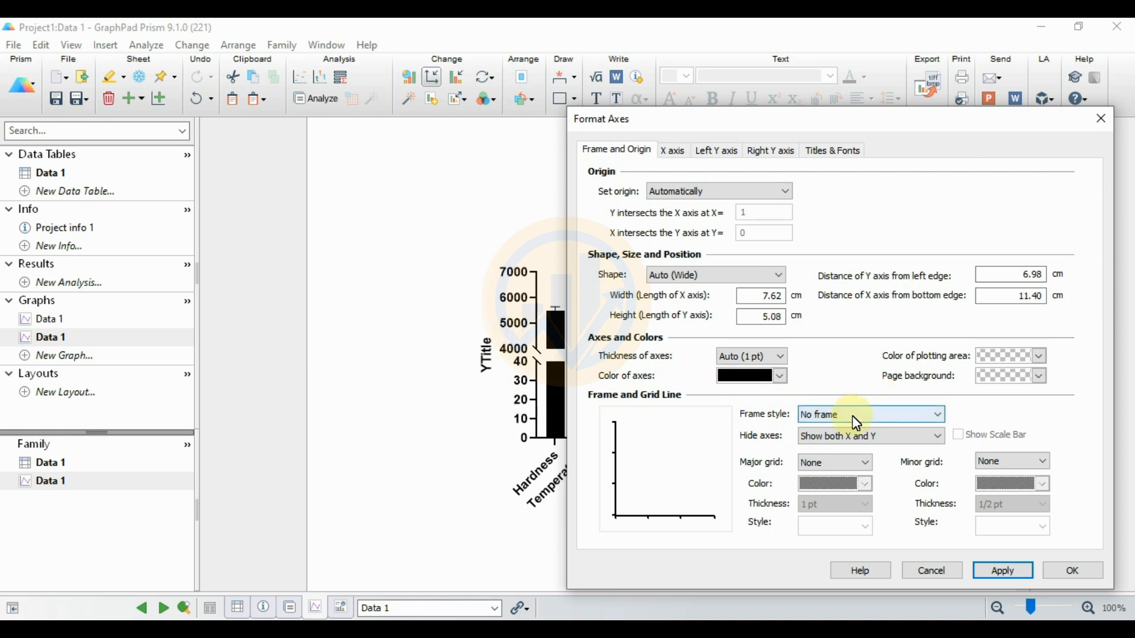
click(854, 415)
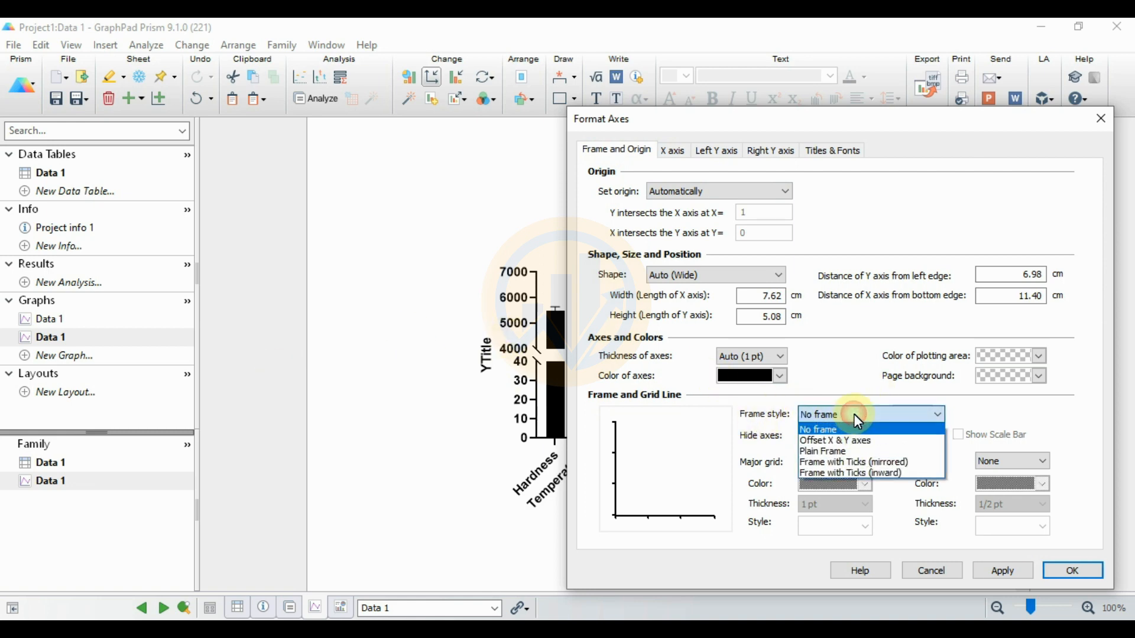
click(817, 452)
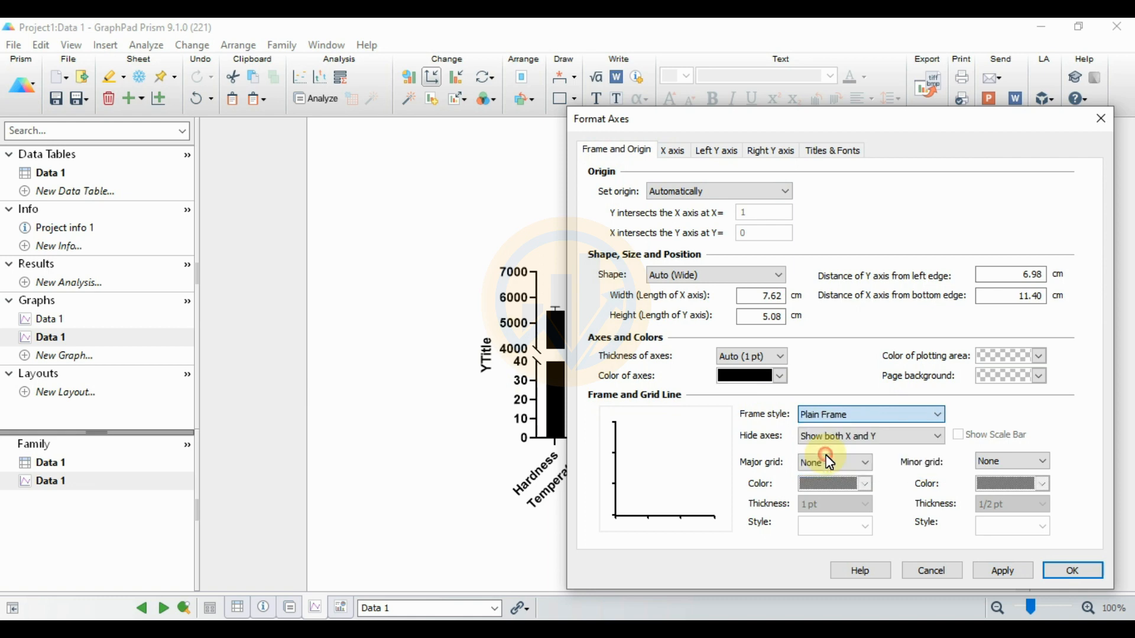
click(1004, 571)
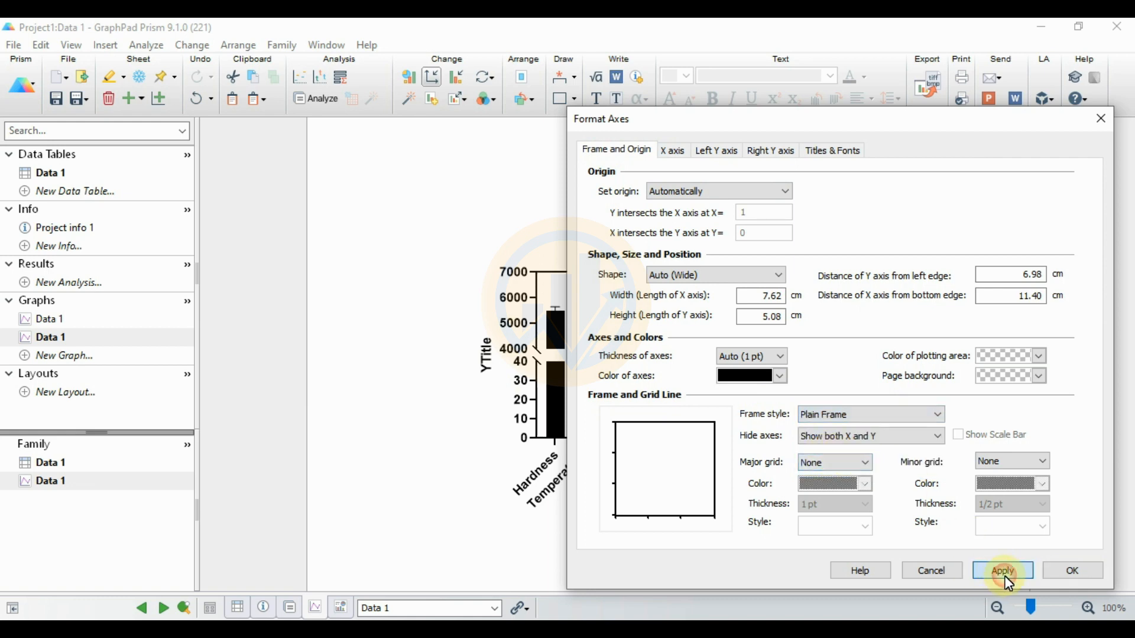
click(1073, 571)
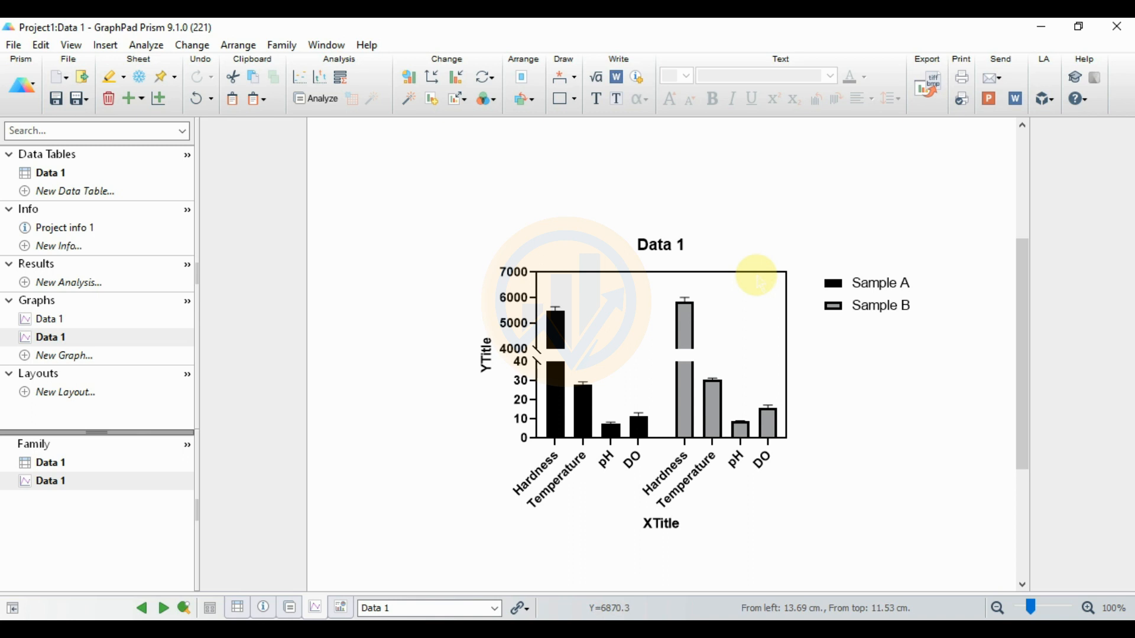
Open the graph's appearance formatting, fill the Sample A bars with orange (row 4, column D), and apply it
click(454, 81)
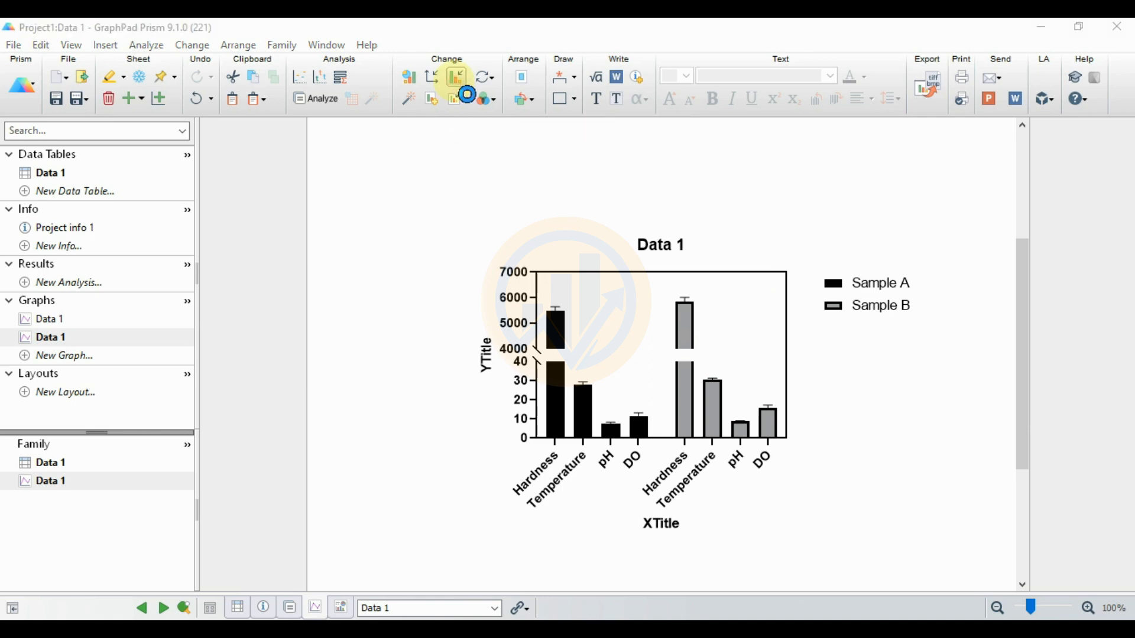
drag(632, 76, 338, 77)
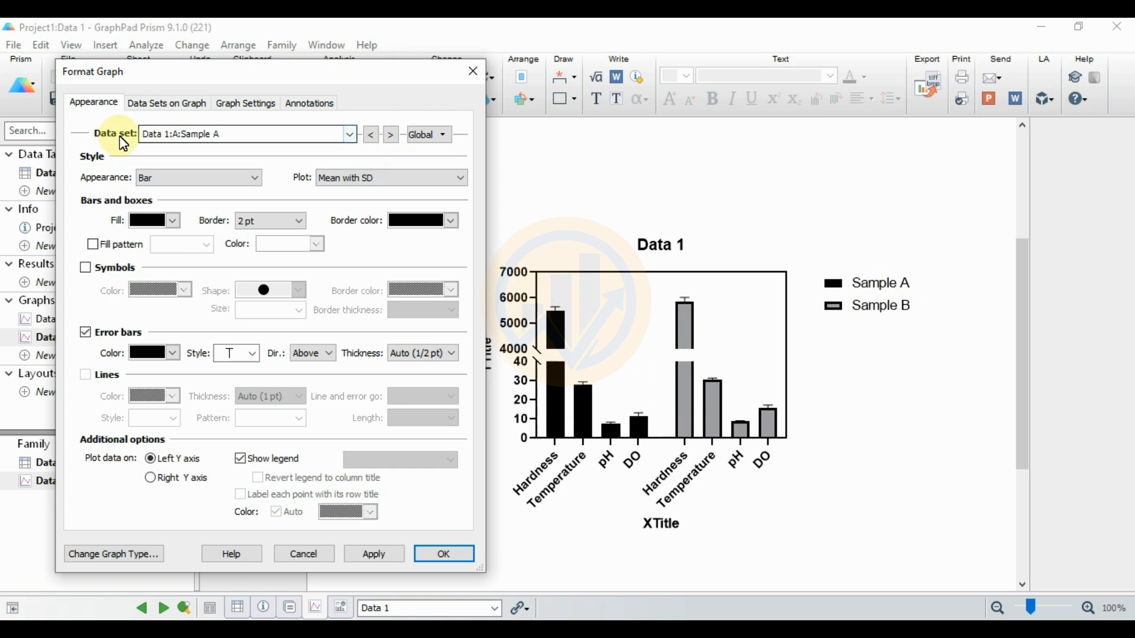
click(349, 135)
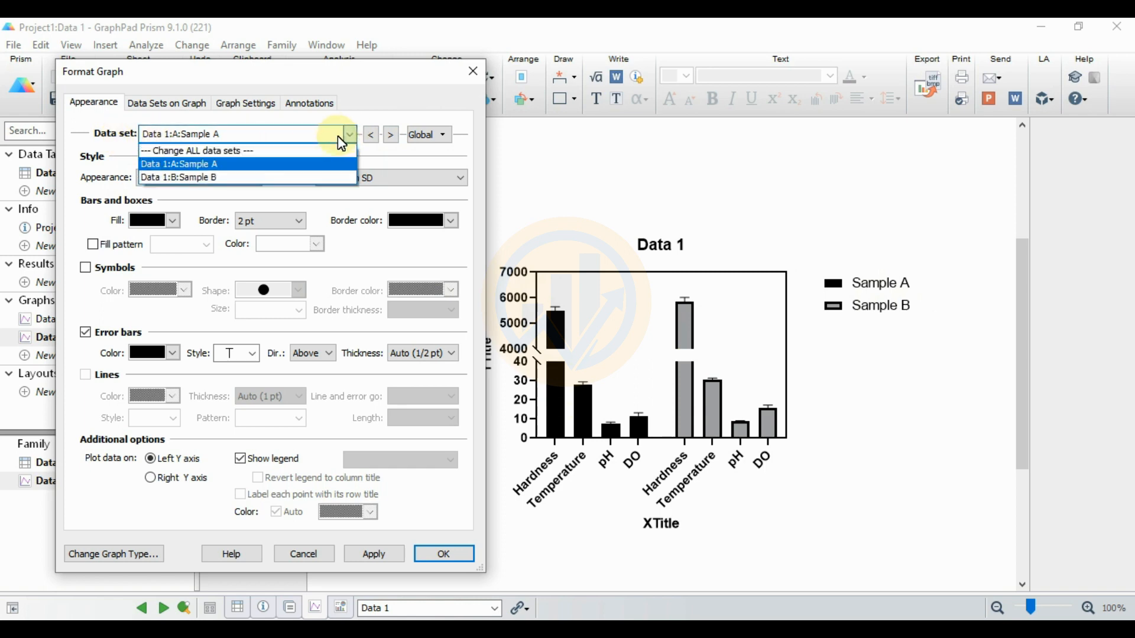
click(216, 177)
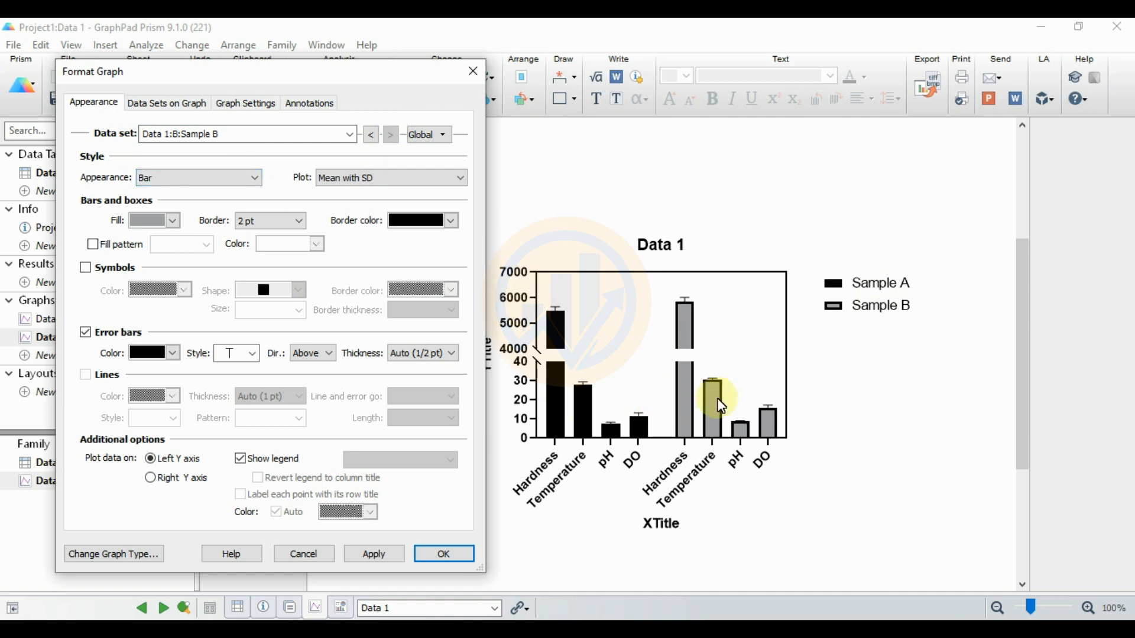
click(349, 135)
click(247, 164)
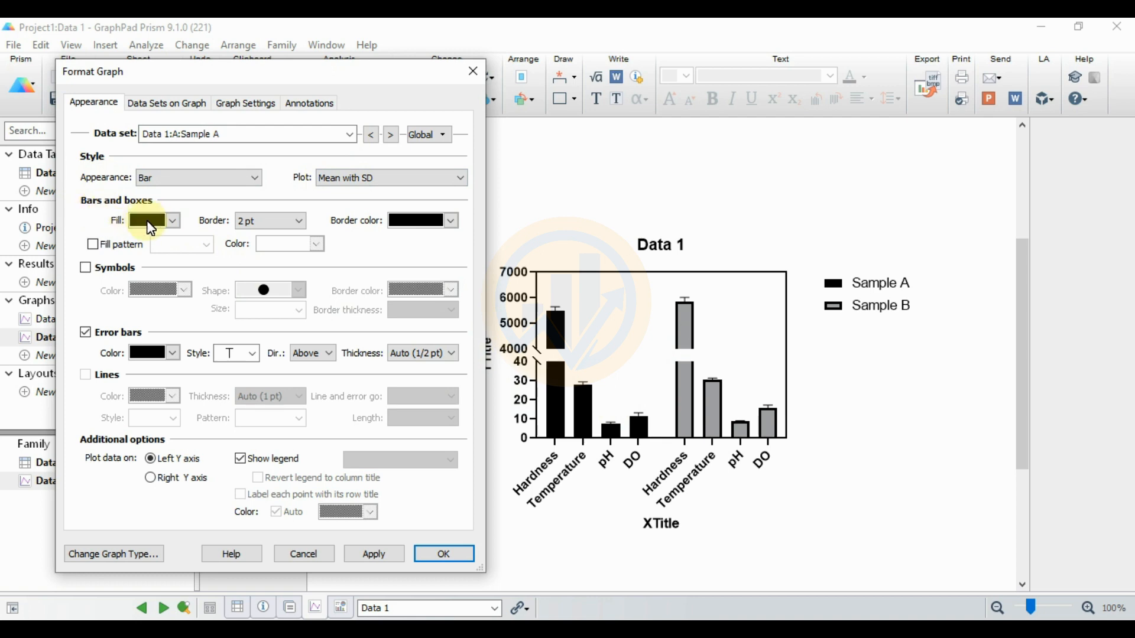
click(171, 223)
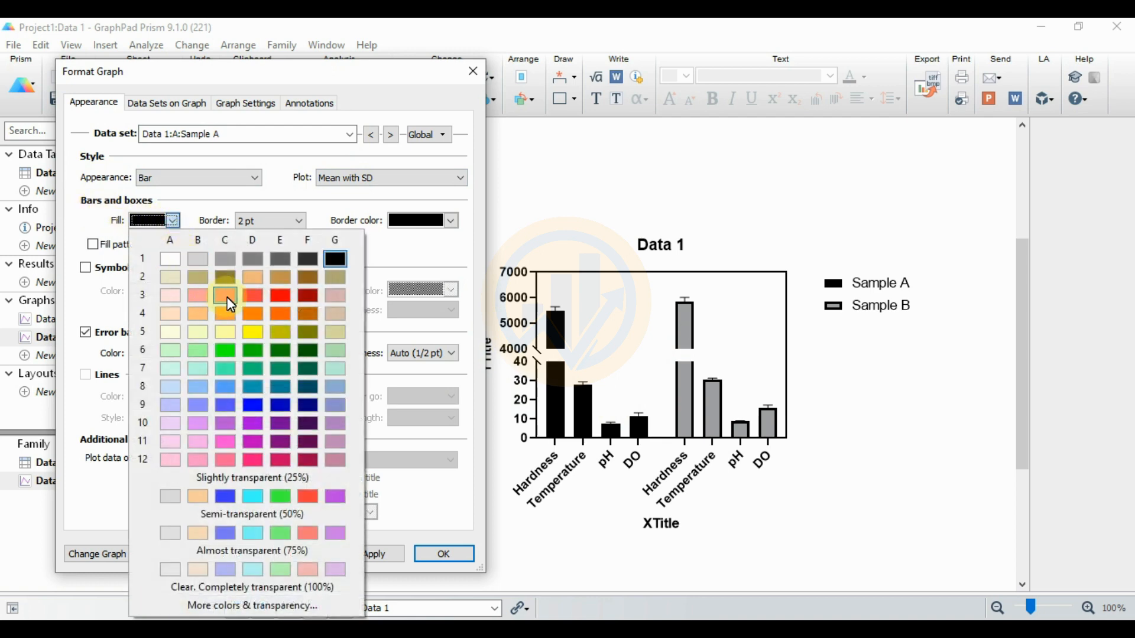
click(254, 317)
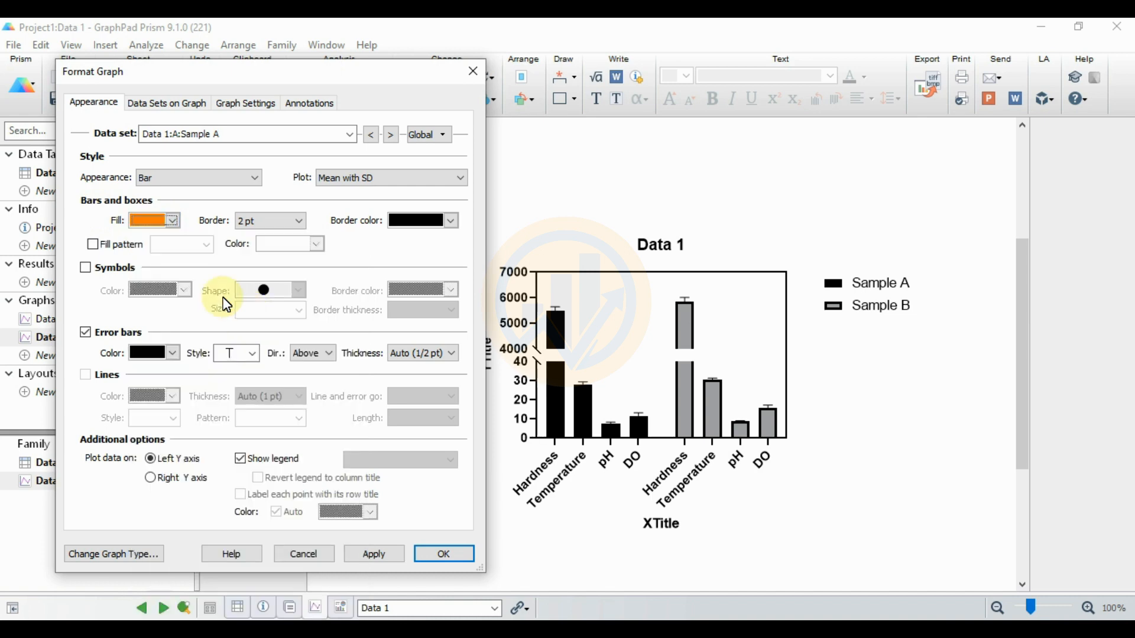
click(373, 553)
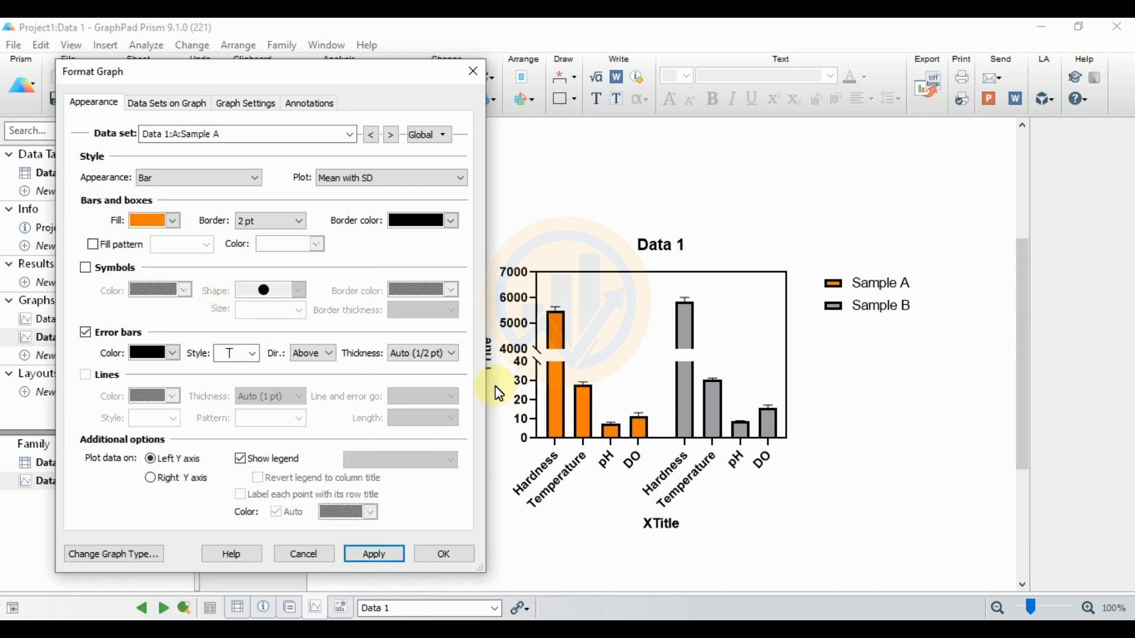
Set Sample A's bar border to 1 pt and its error bar thickness to 1 pt, and apply both
click(300, 221)
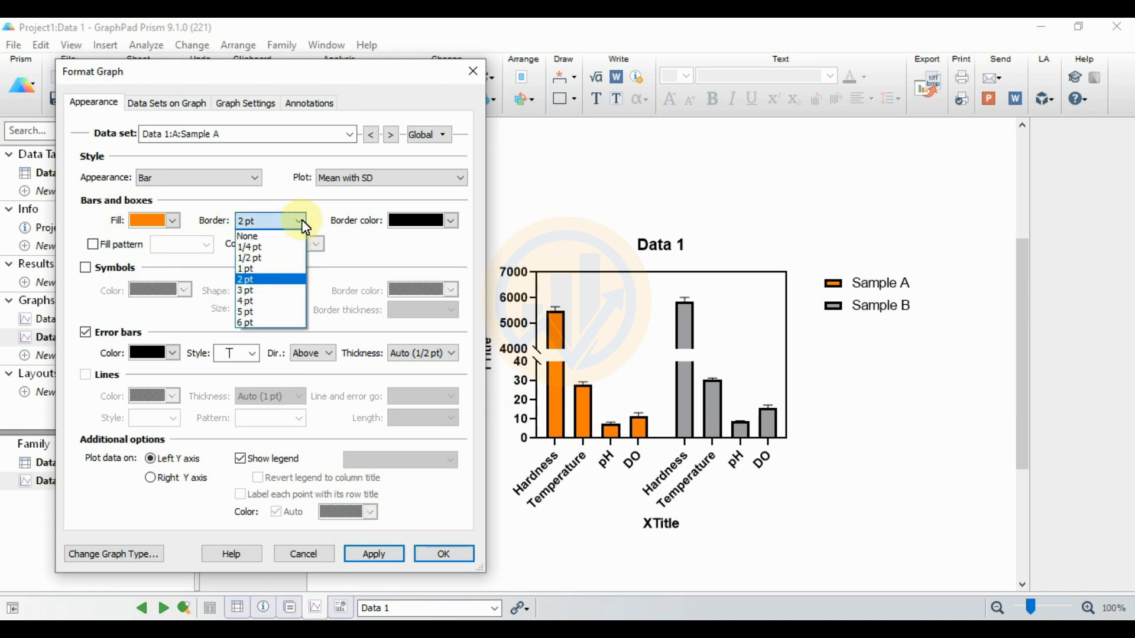
click(255, 269)
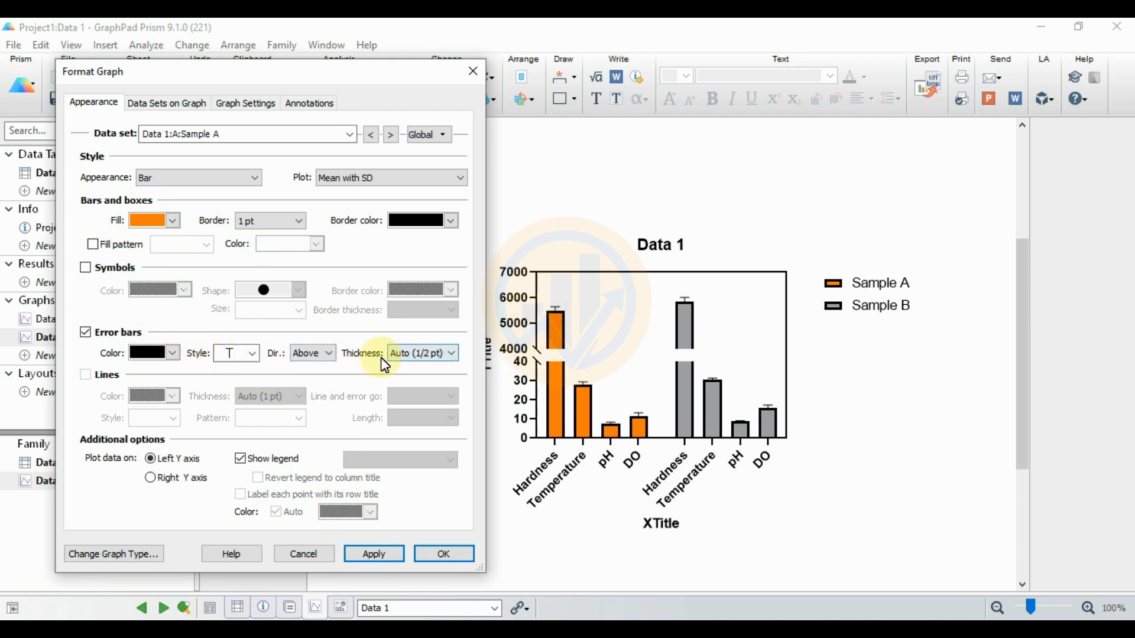
click(425, 363)
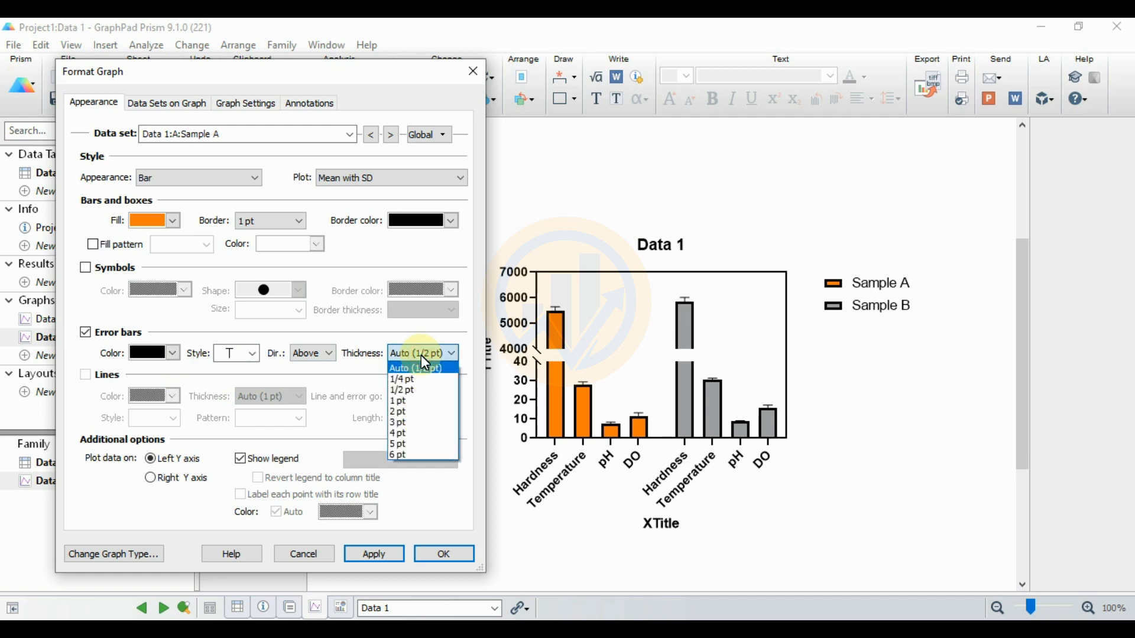
click(405, 400)
click(397, 559)
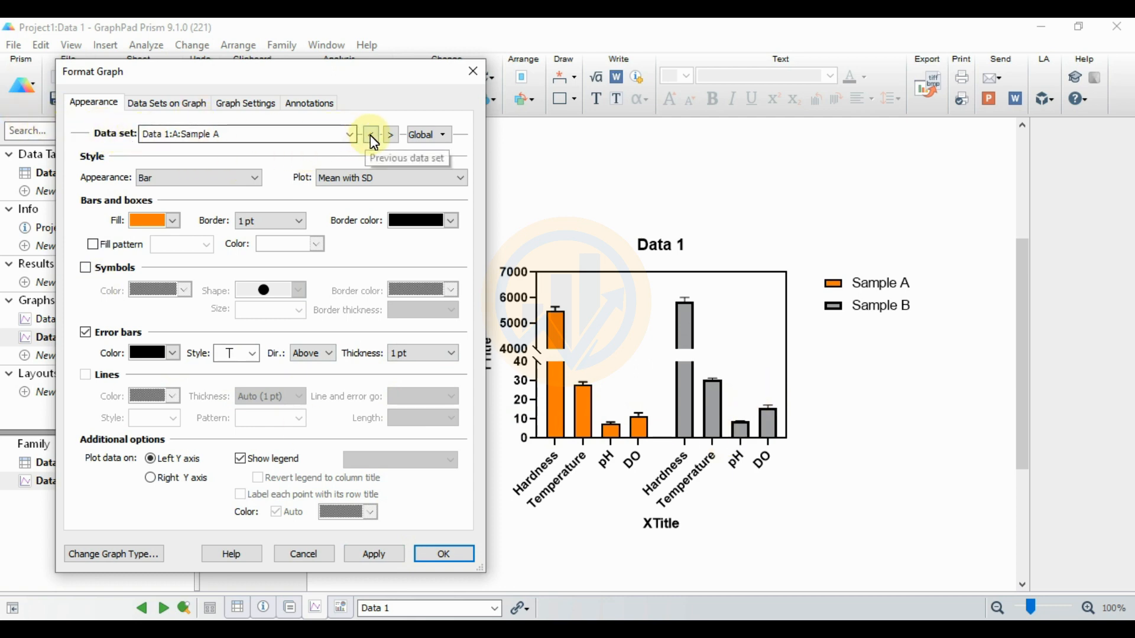
Switch the appearance formatting to the Sample B data set and fill its bars with green (row 6, column D)
click(352, 134)
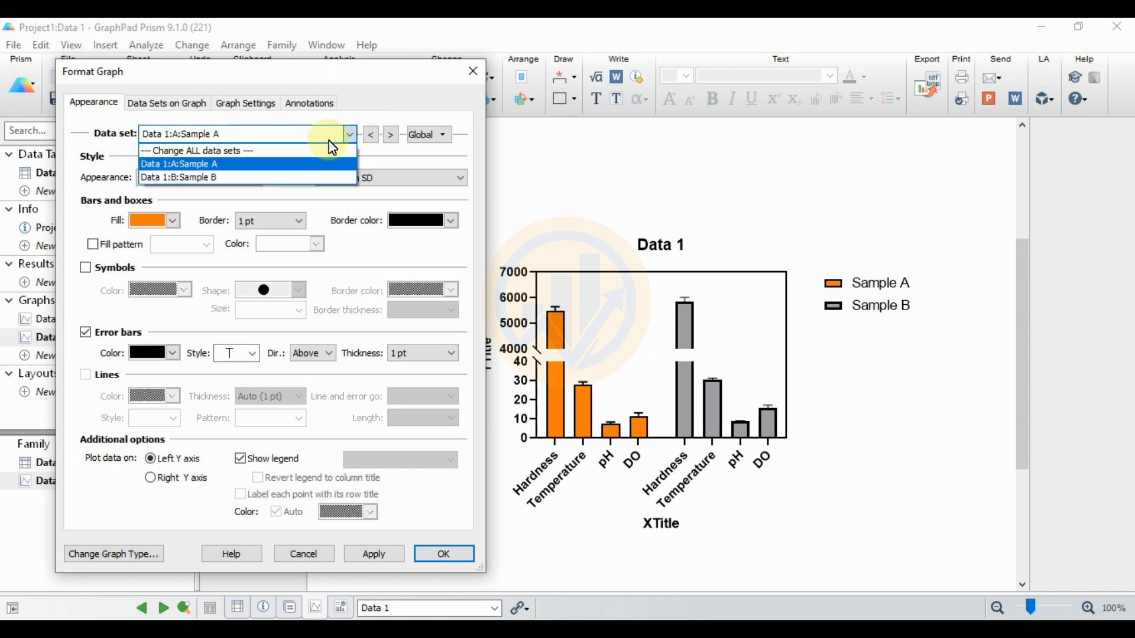
click(214, 177)
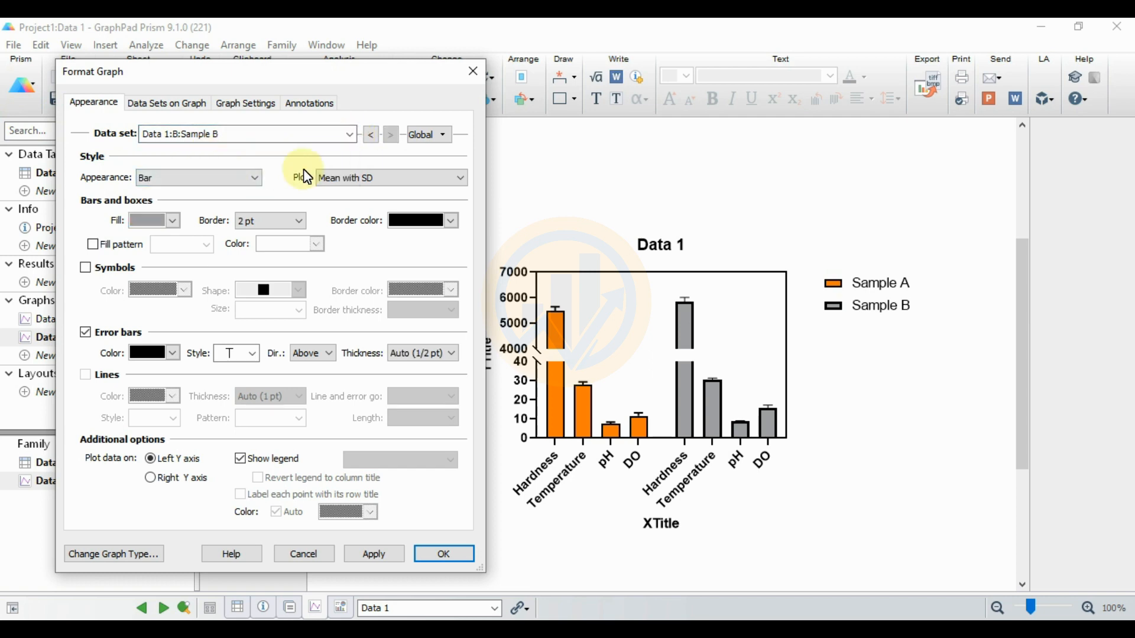
click(171, 223)
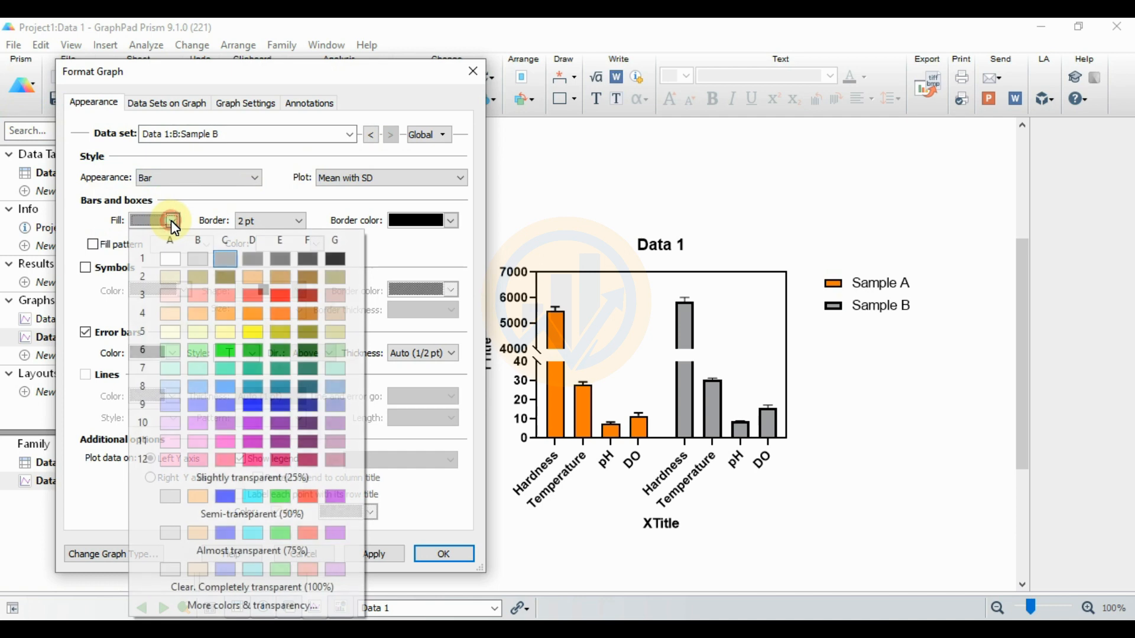
click(253, 351)
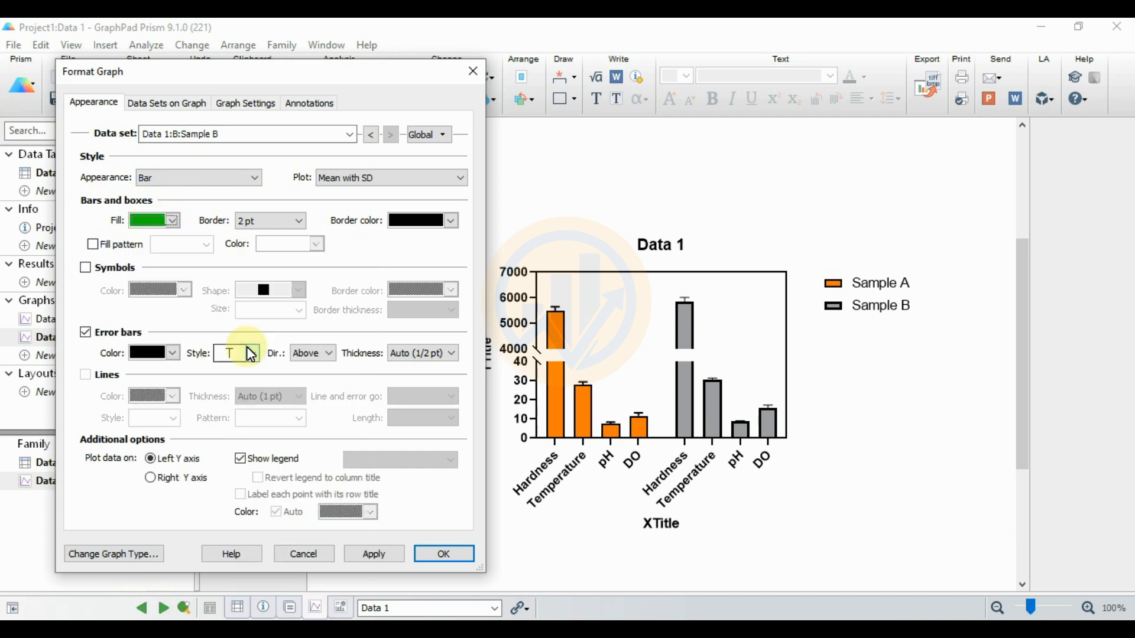
Set Sample B's bar border to 1 pt and its error bar thickness to 1 pt, and apply the Sample B formatting
click(300, 226)
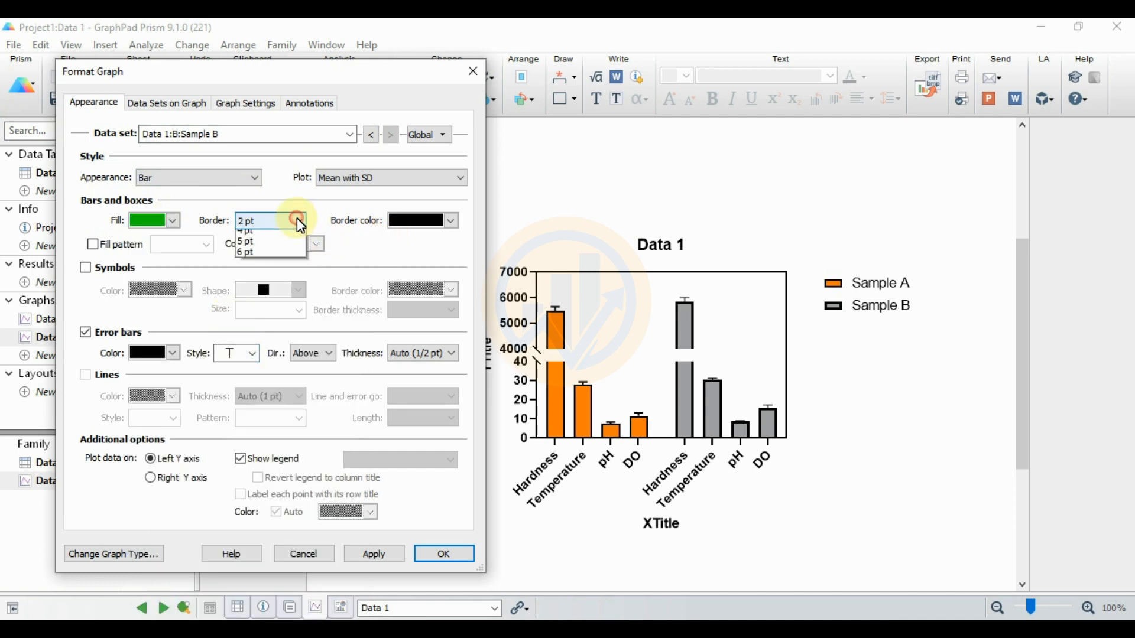
click(257, 274)
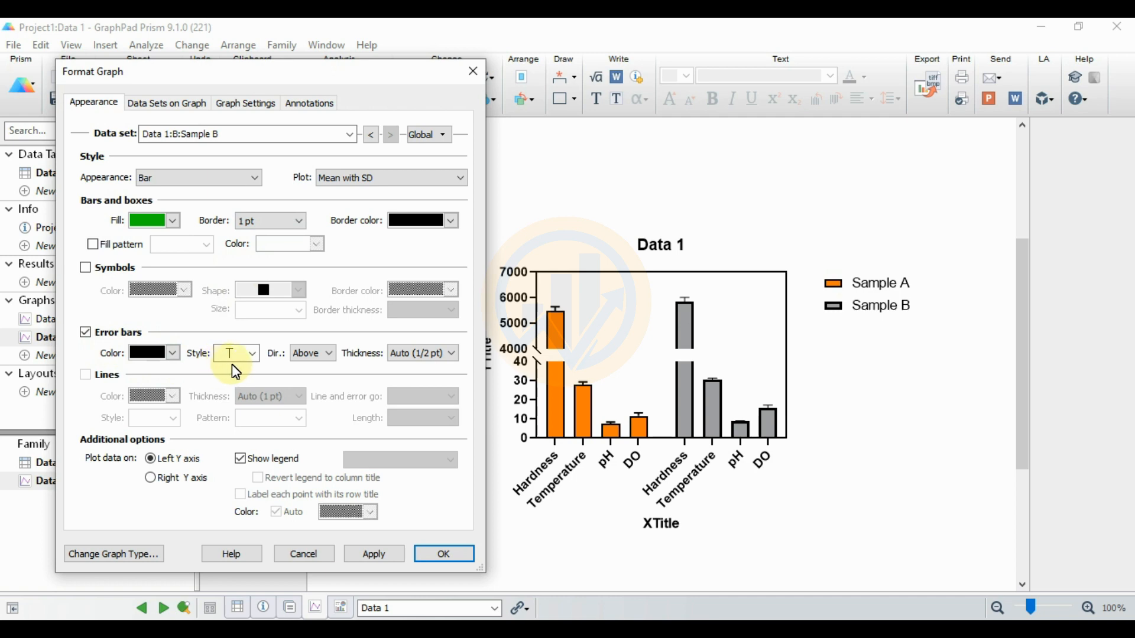
click(450, 354)
click(402, 405)
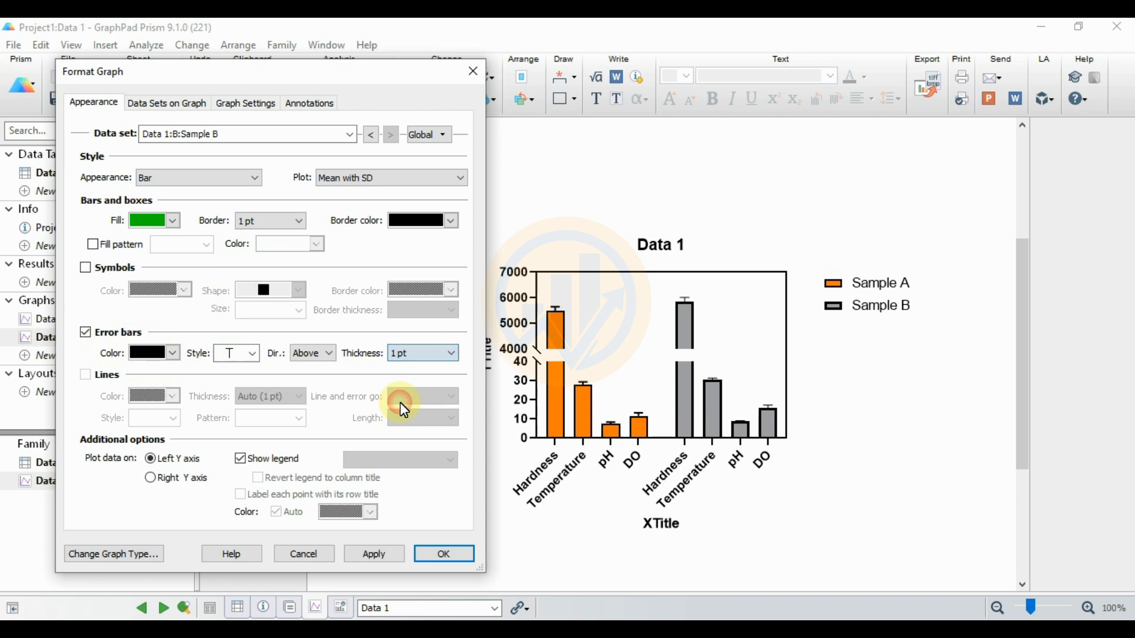
click(381, 554)
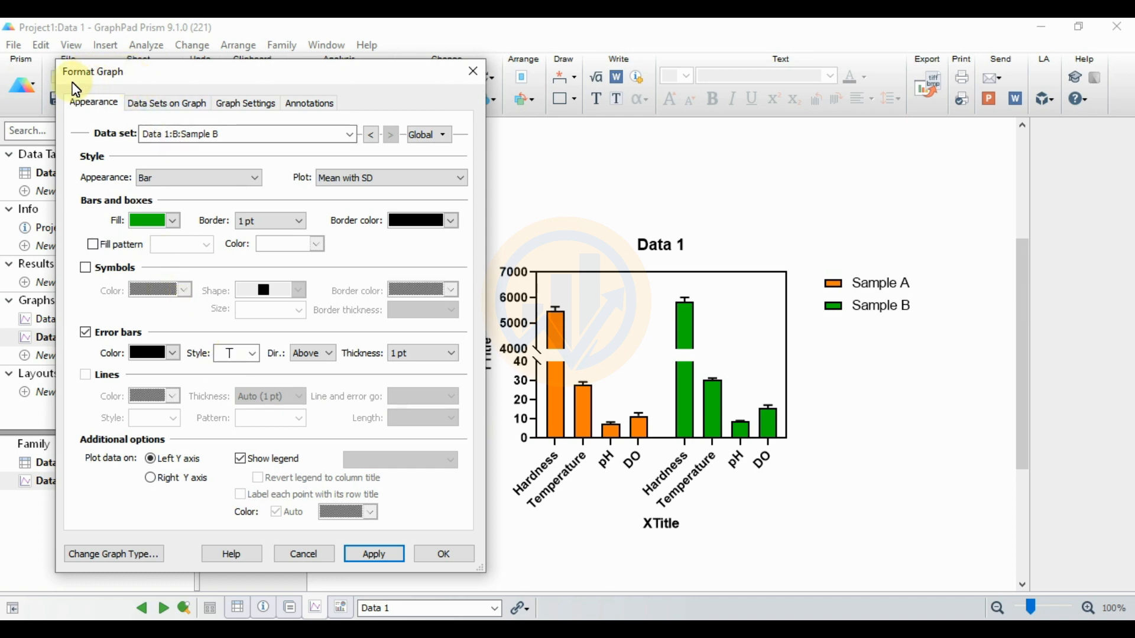
Annotate the graph with the plotted value (mean, median...) above each bar and error bar, and apply it
click(307, 104)
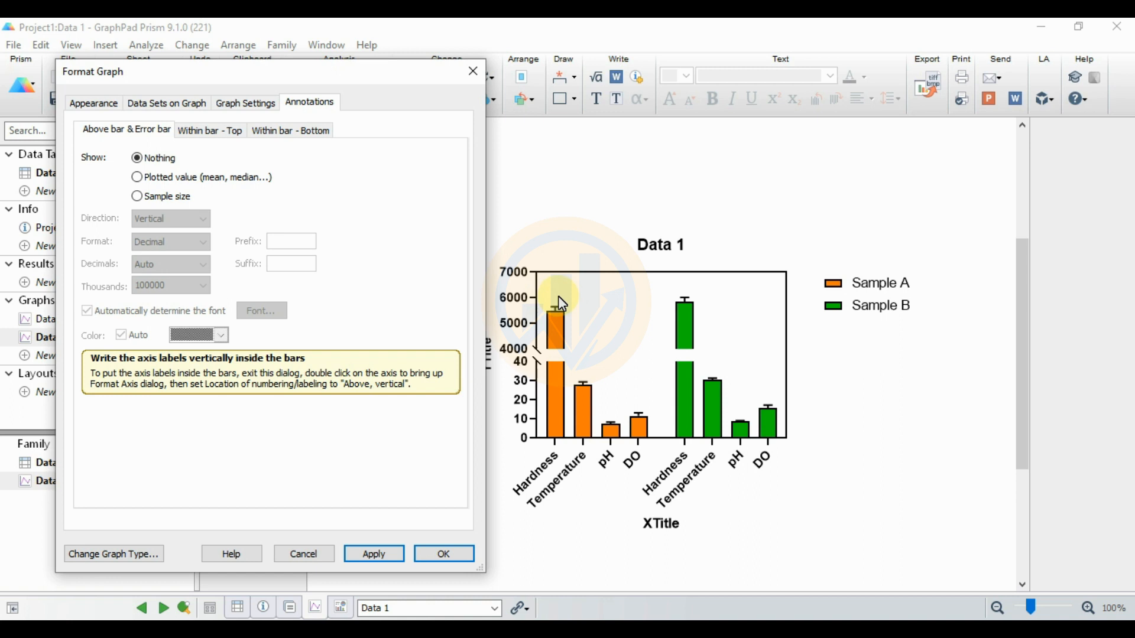
click(208, 133)
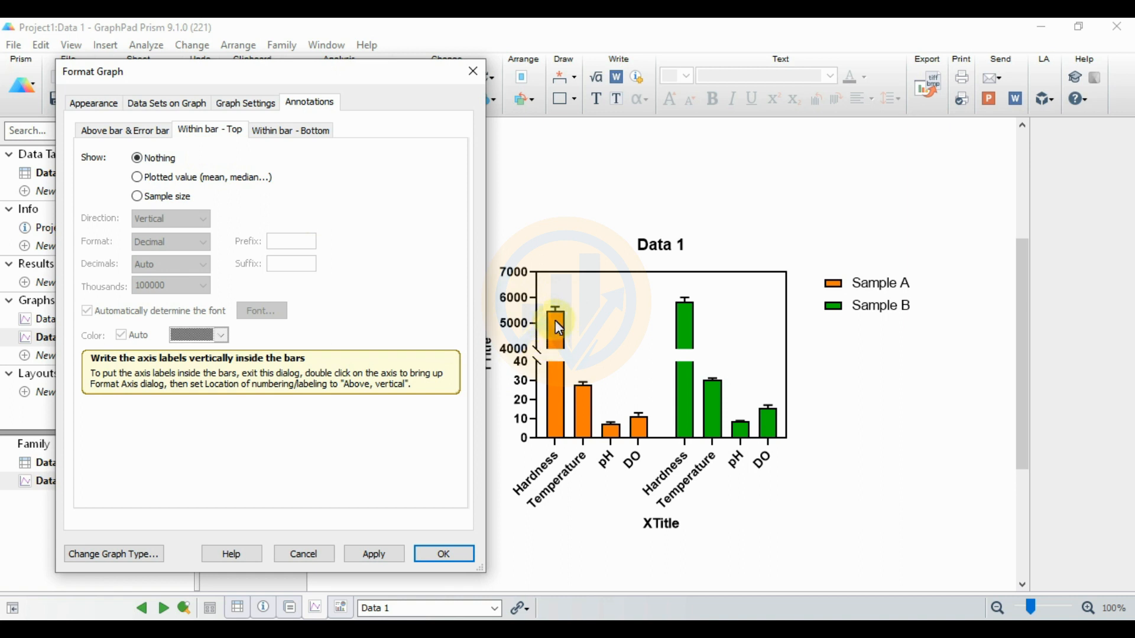
click(312, 140)
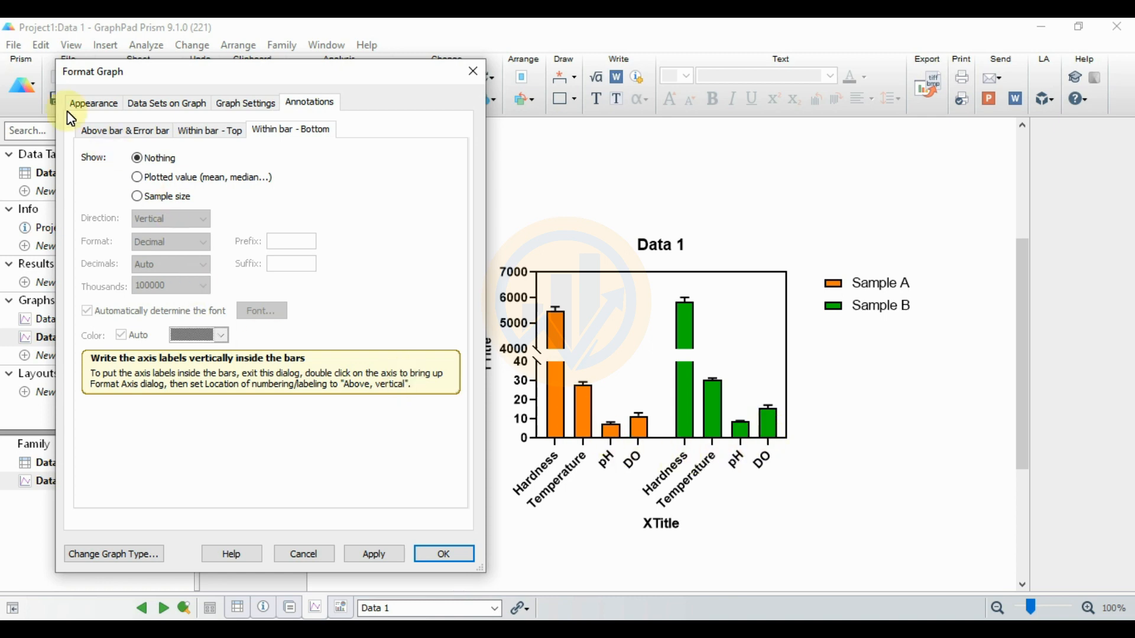
click(108, 133)
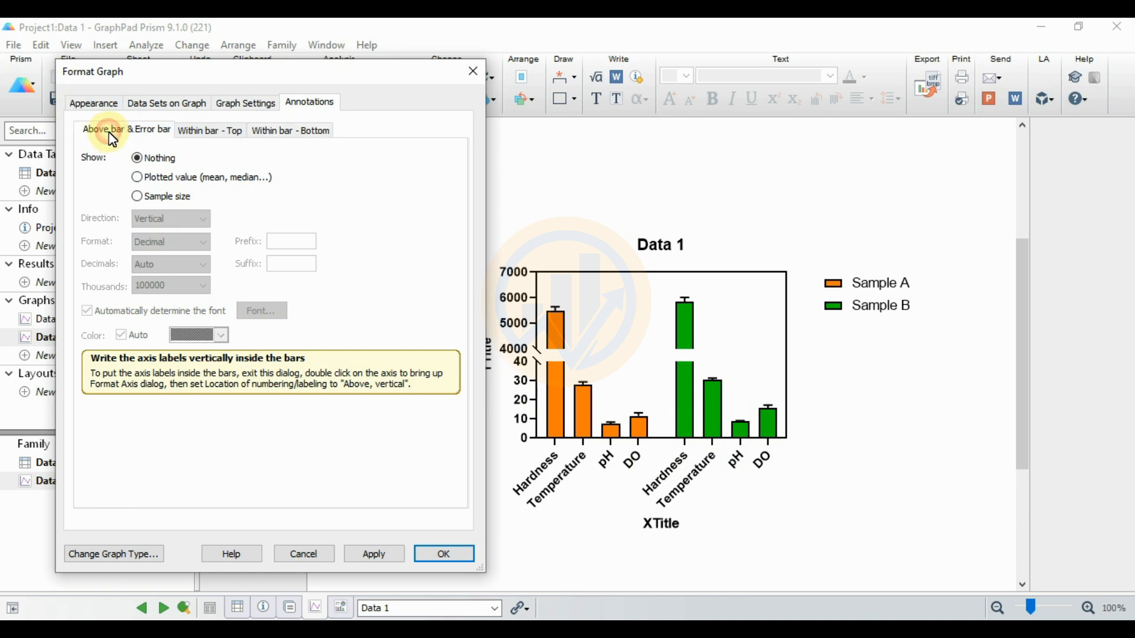
click(148, 182)
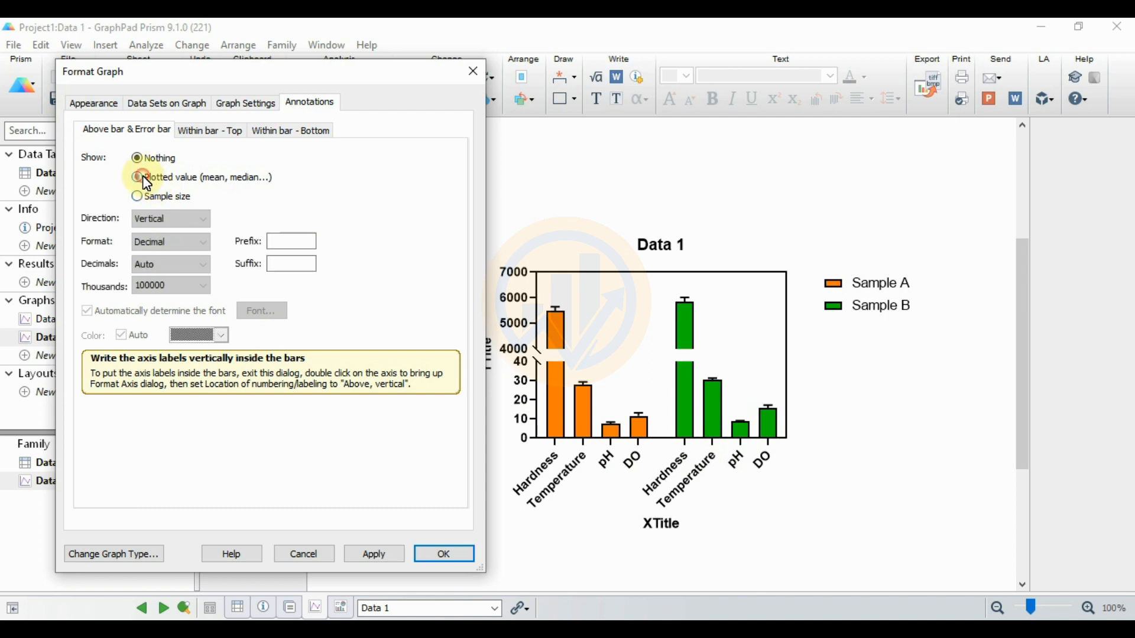
click(374, 553)
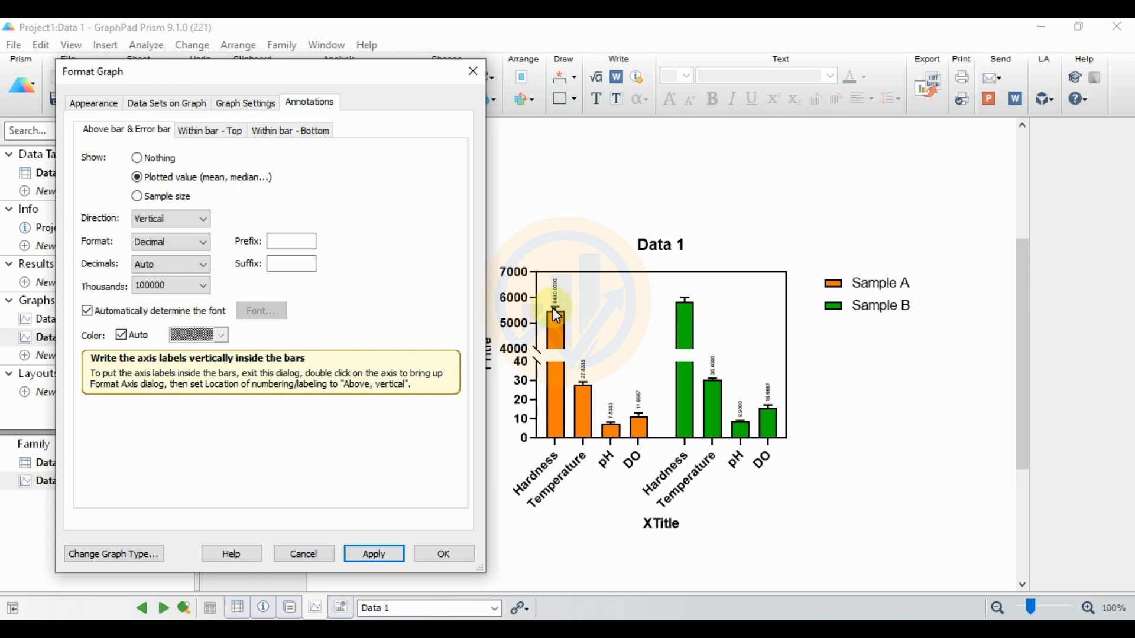
Set the annotations above the bars to horizontal direction with 2 decimals, and apply the change
click(182, 218)
click(164, 238)
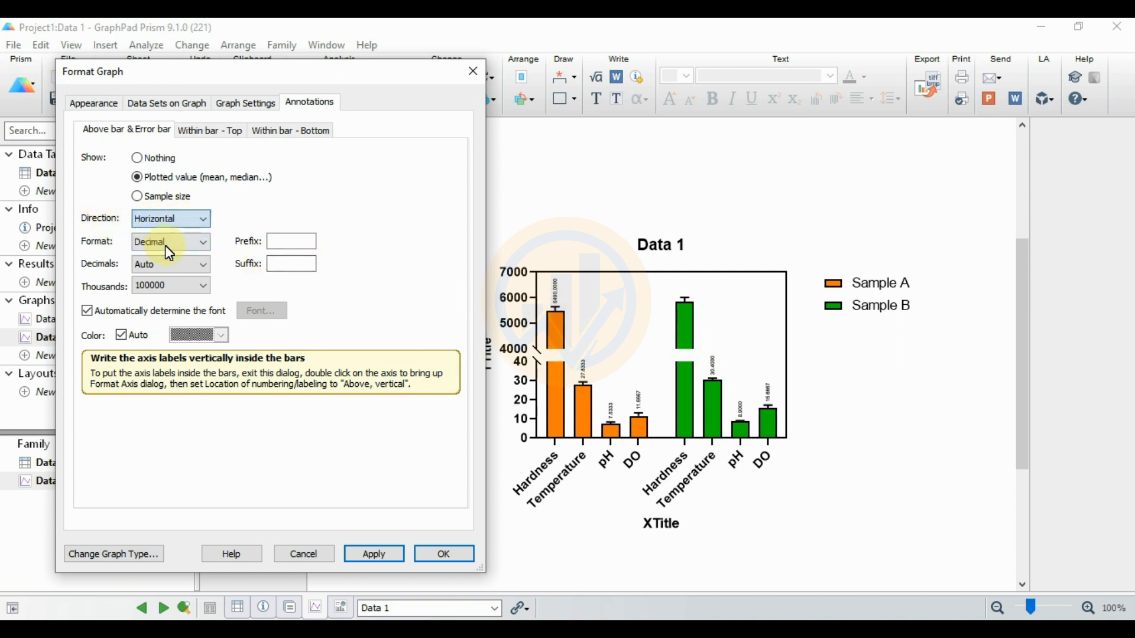
click(162, 265)
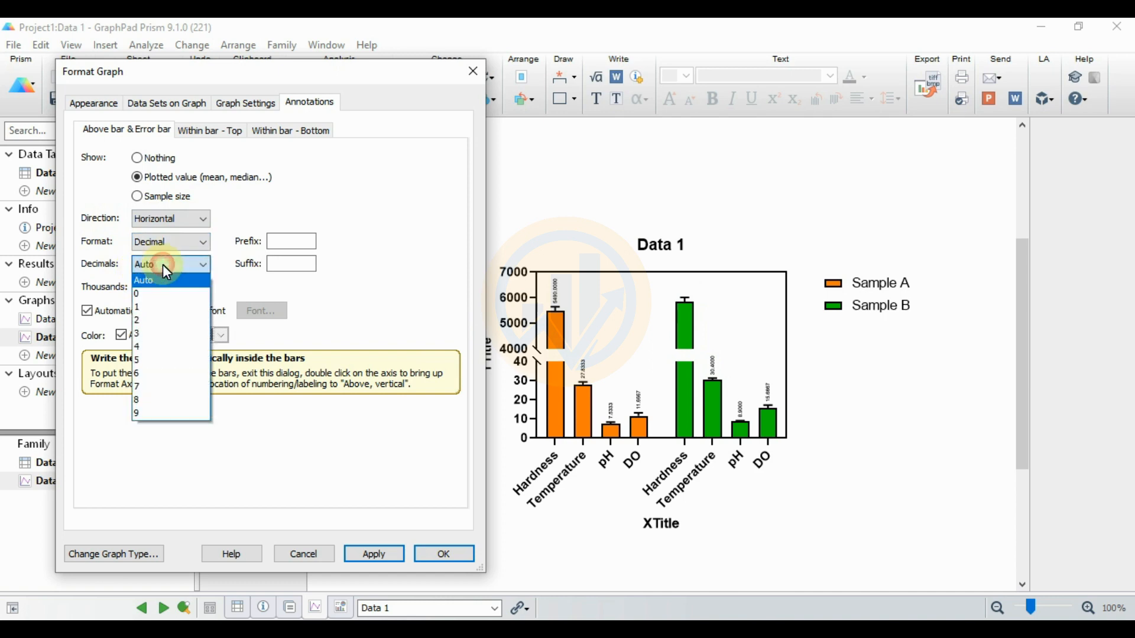
click(154, 322)
click(376, 556)
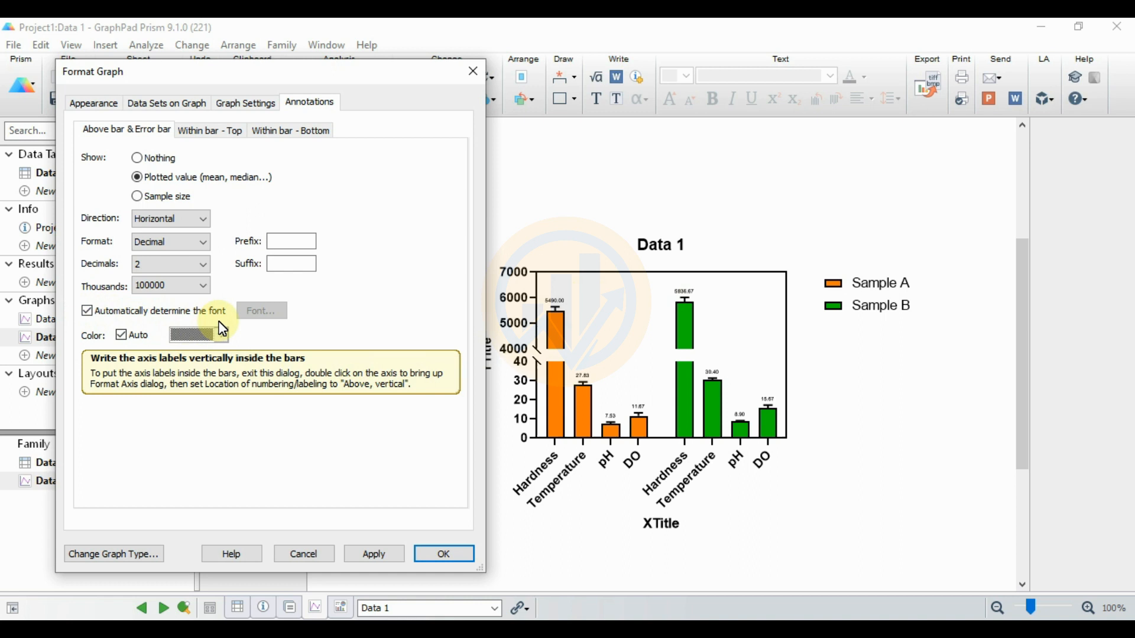
Turn off automatic font selection for the bar annotations and set their font to Times New Roman
click(88, 313)
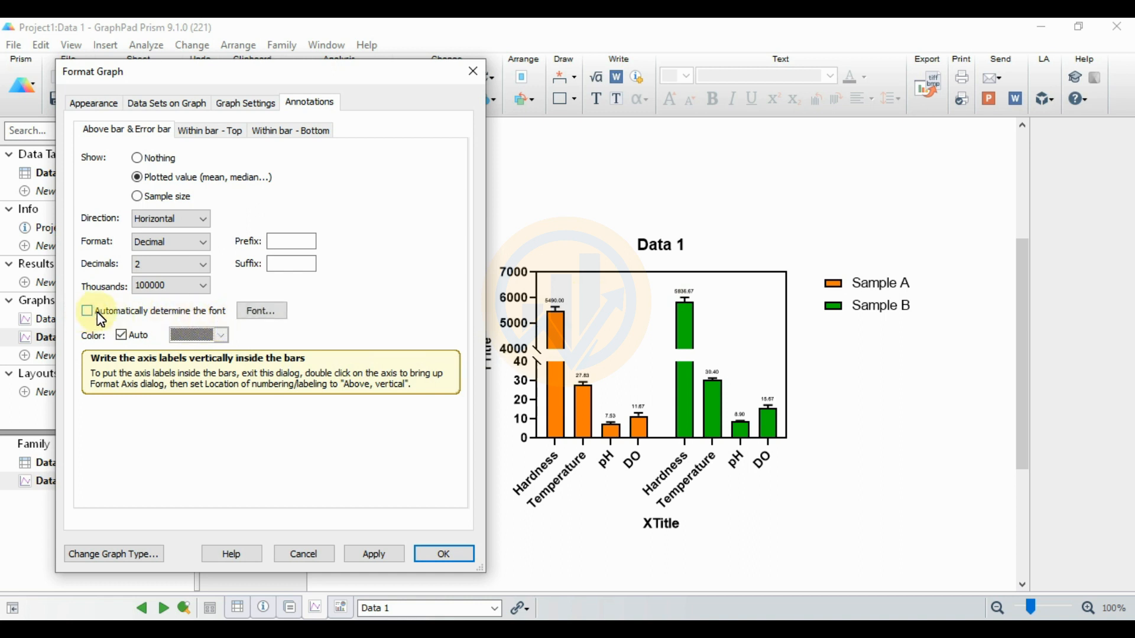
click(264, 311)
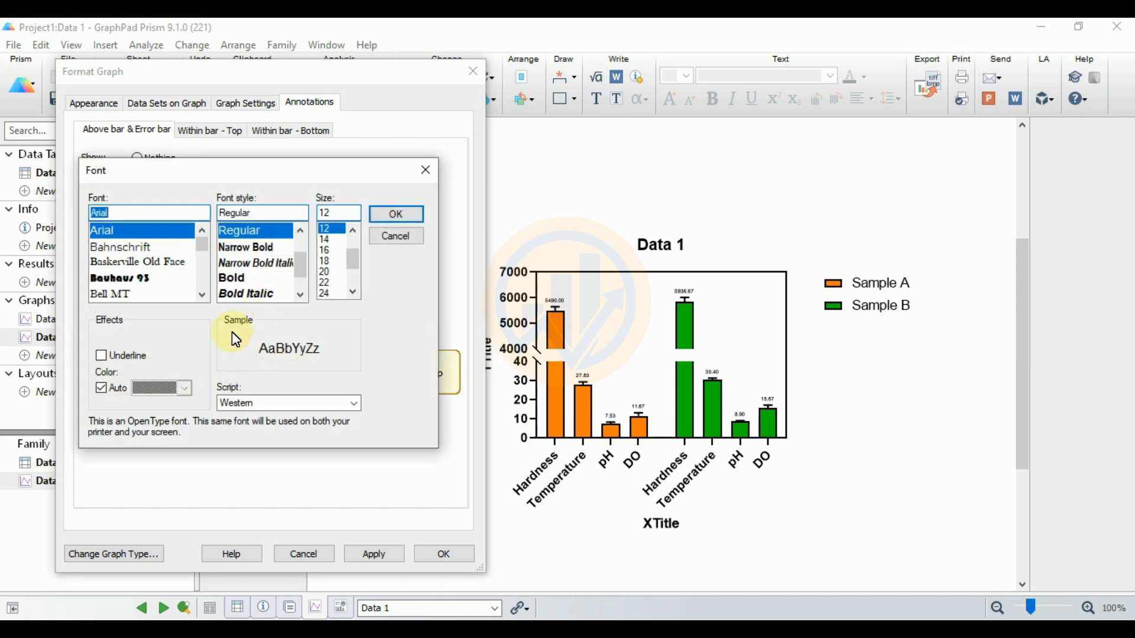
drag(181, 169, 291, 147)
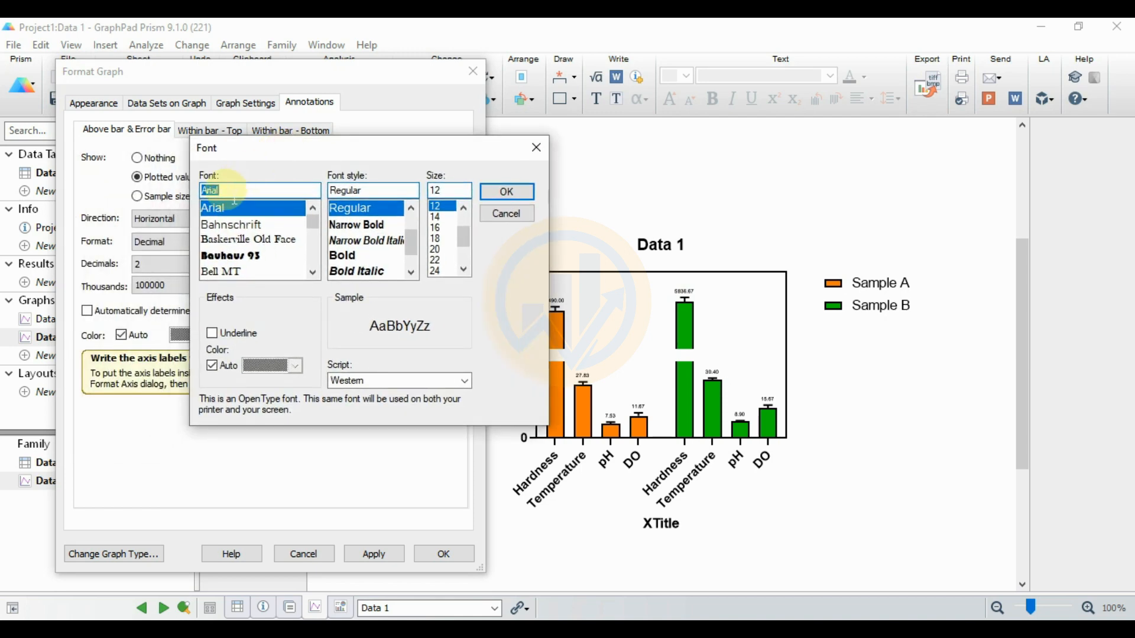
text(tim)
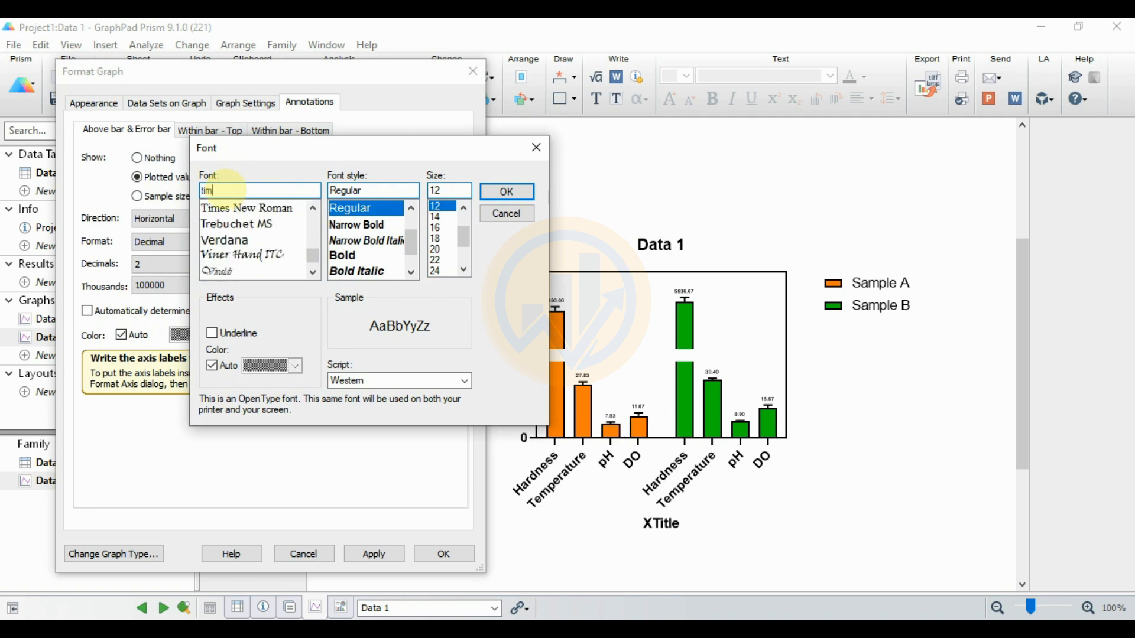
text(e)
click(235, 205)
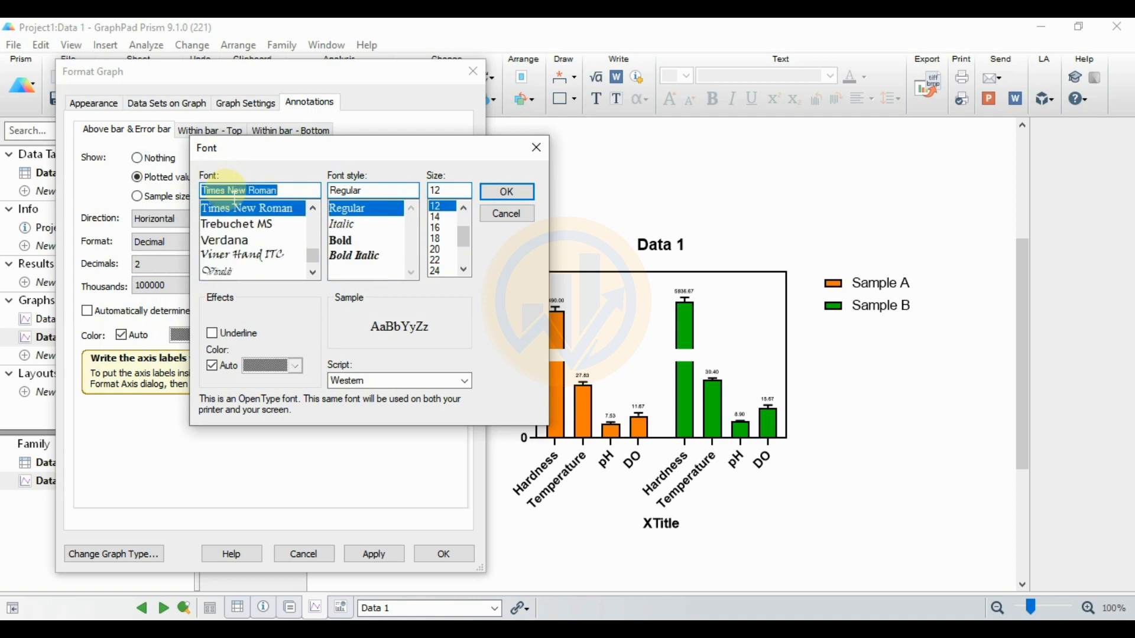
key(Return)
click(278, 310)
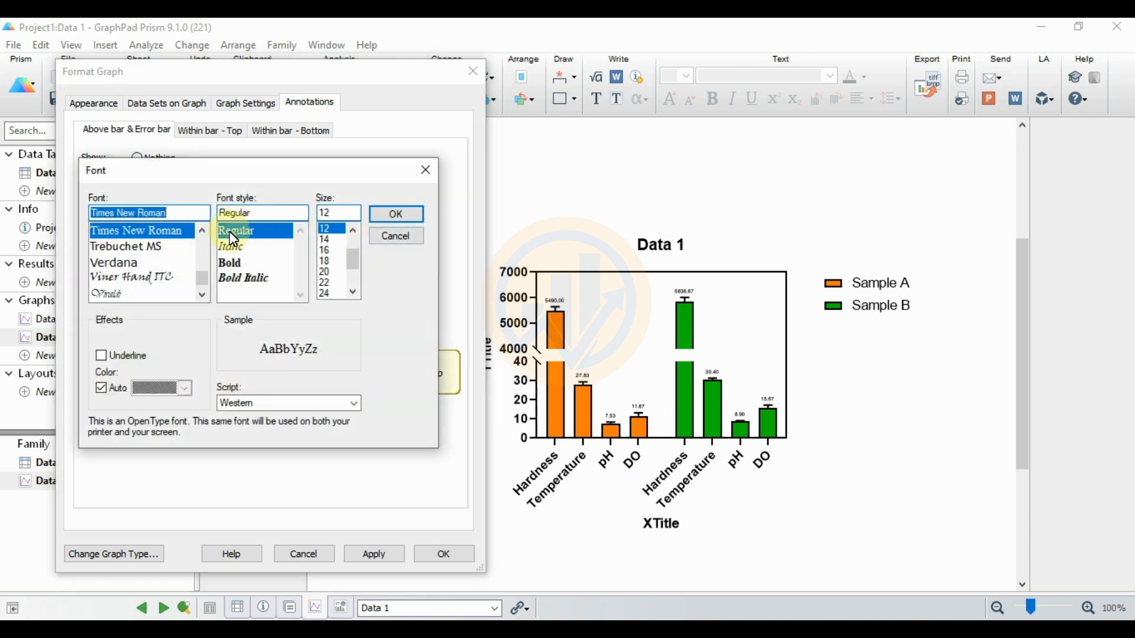
Set the bar annotations' font size to 8, apply it, and accept the graph formatting
click(348, 232)
click(349, 232)
click(348, 232)
click(349, 231)
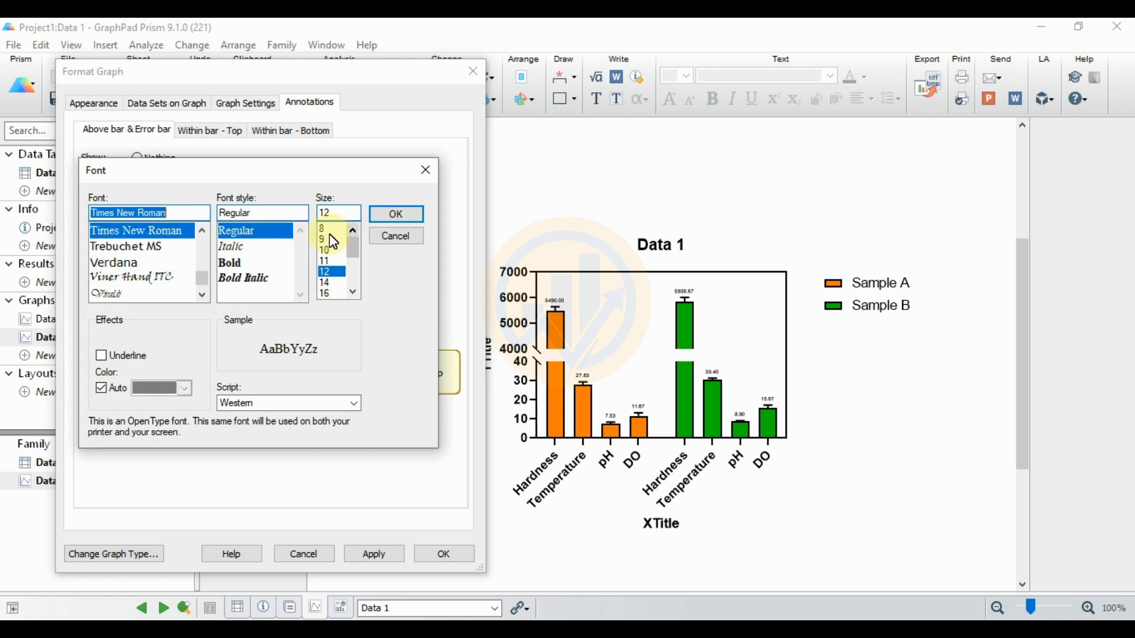
click(325, 229)
click(398, 218)
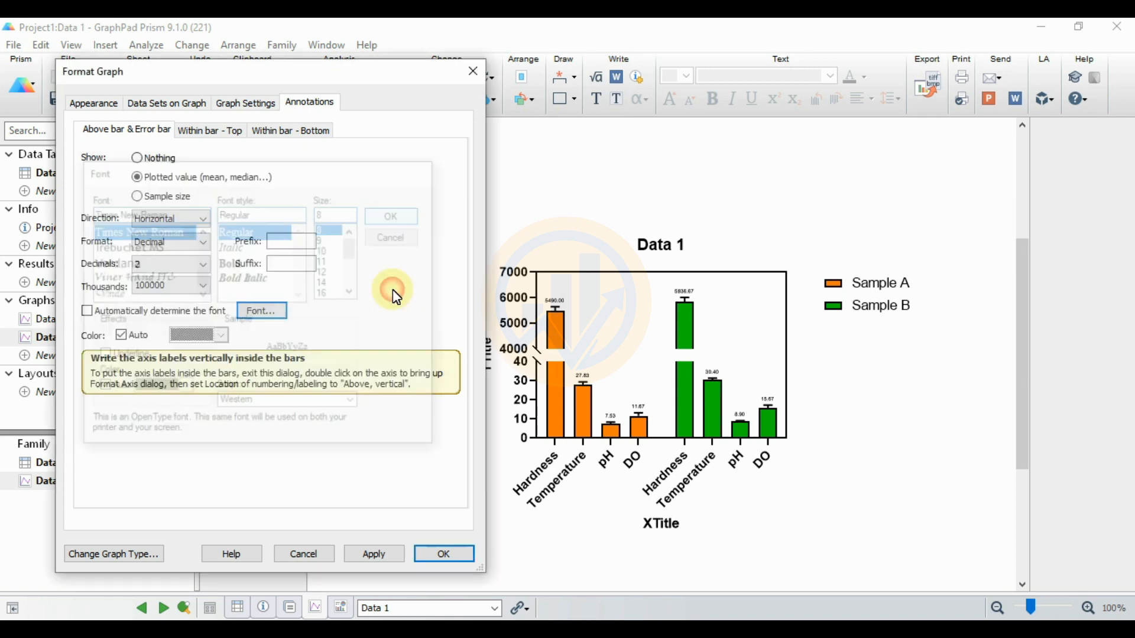
click(384, 554)
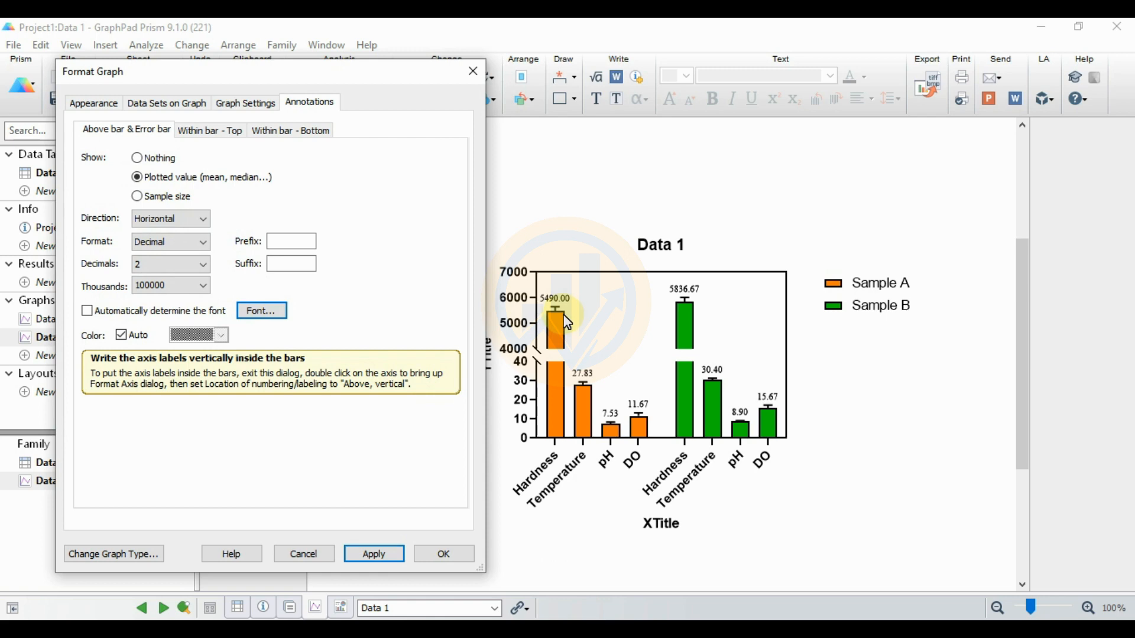
click(450, 555)
Delete the placeholder Y axis title, the graph title and the X axis title from the chart
click(488, 367)
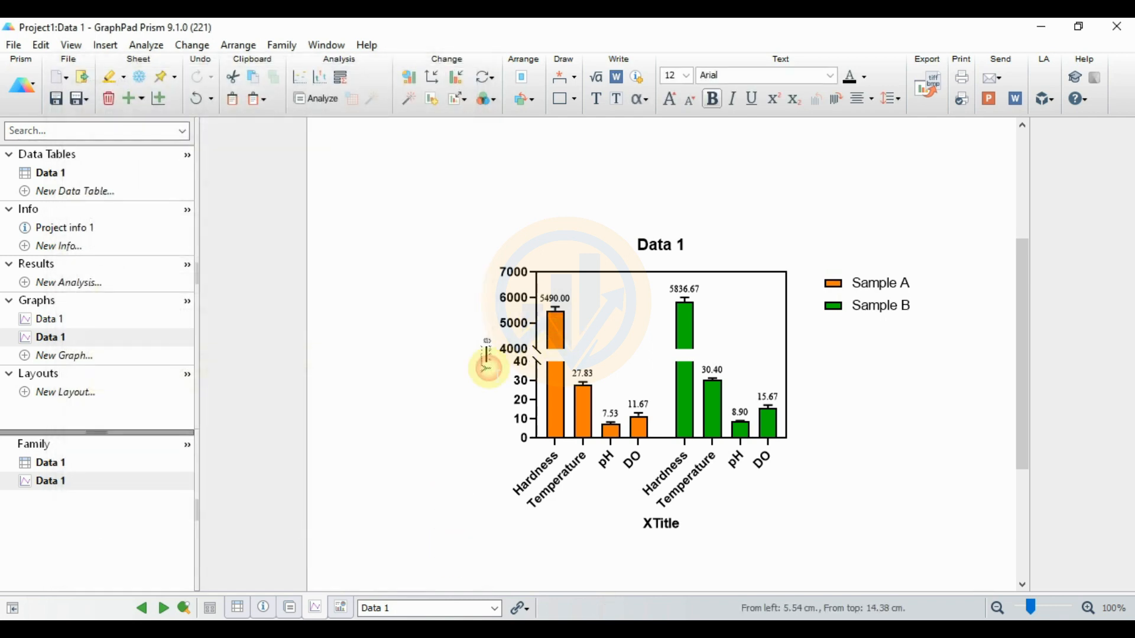
click(463, 381)
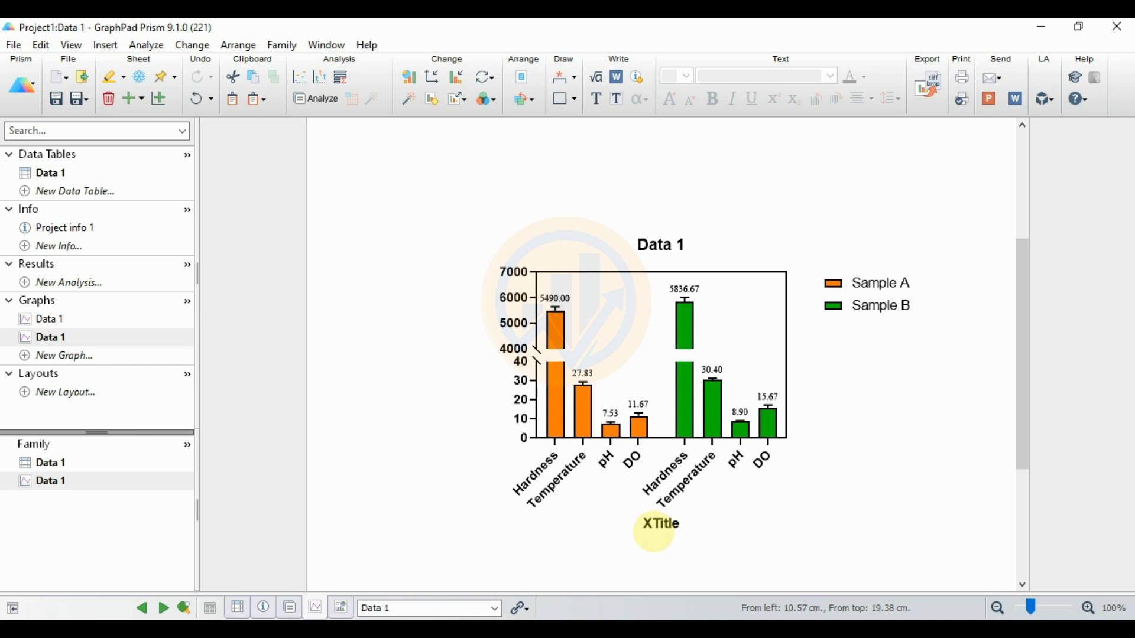
double_click(656, 532)
key(Delete)
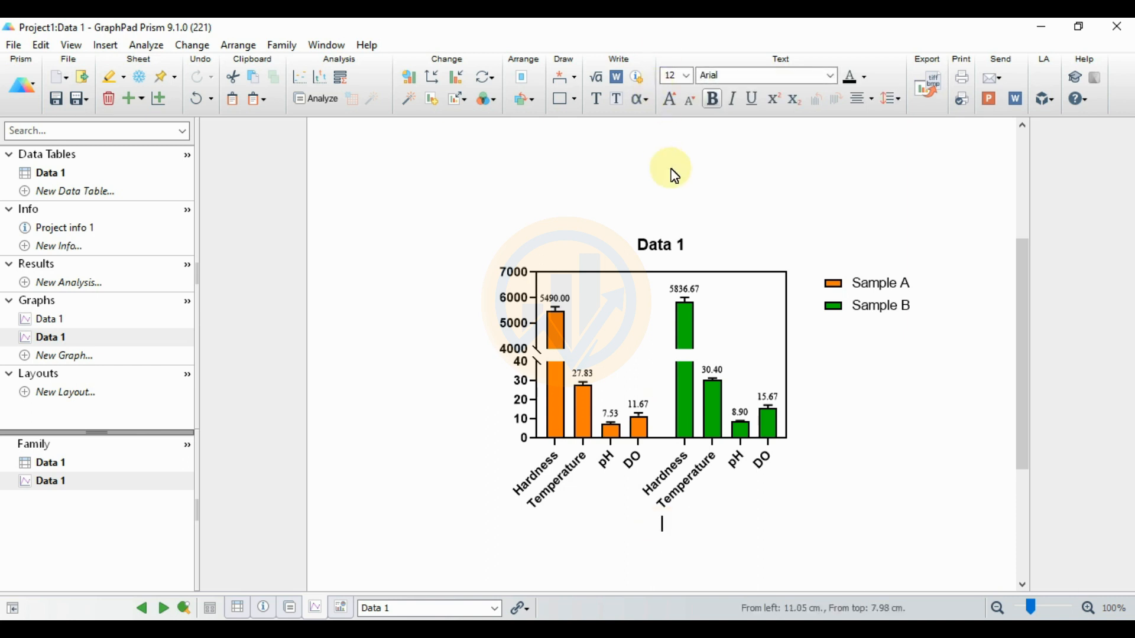
double_click(675, 253)
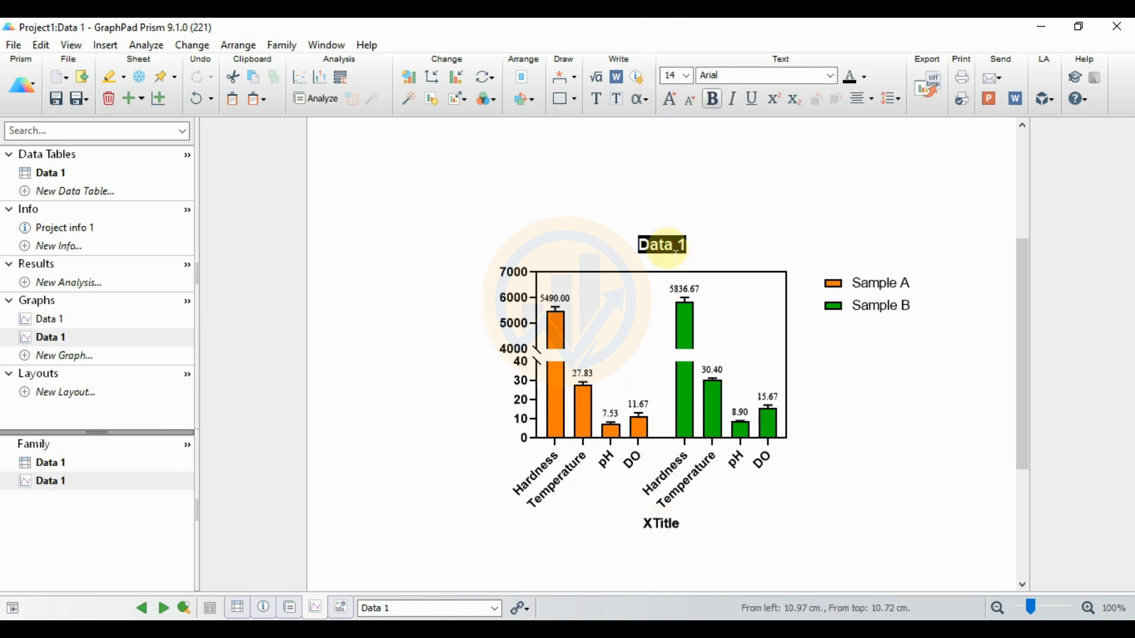
key(Delete)
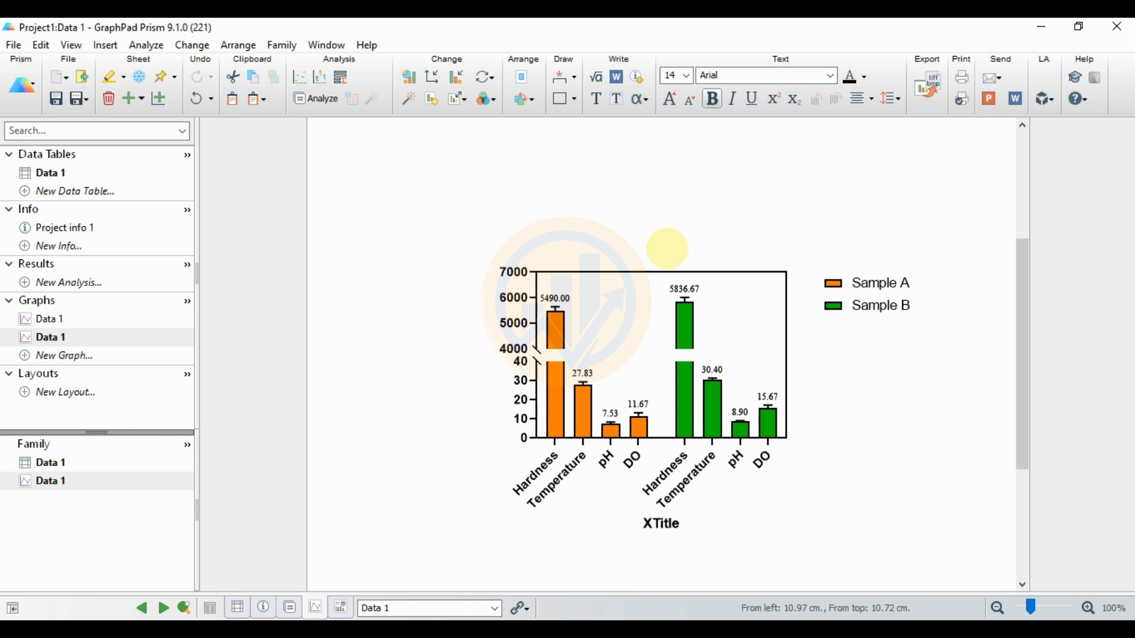
double_click(656, 526)
key(Delete)
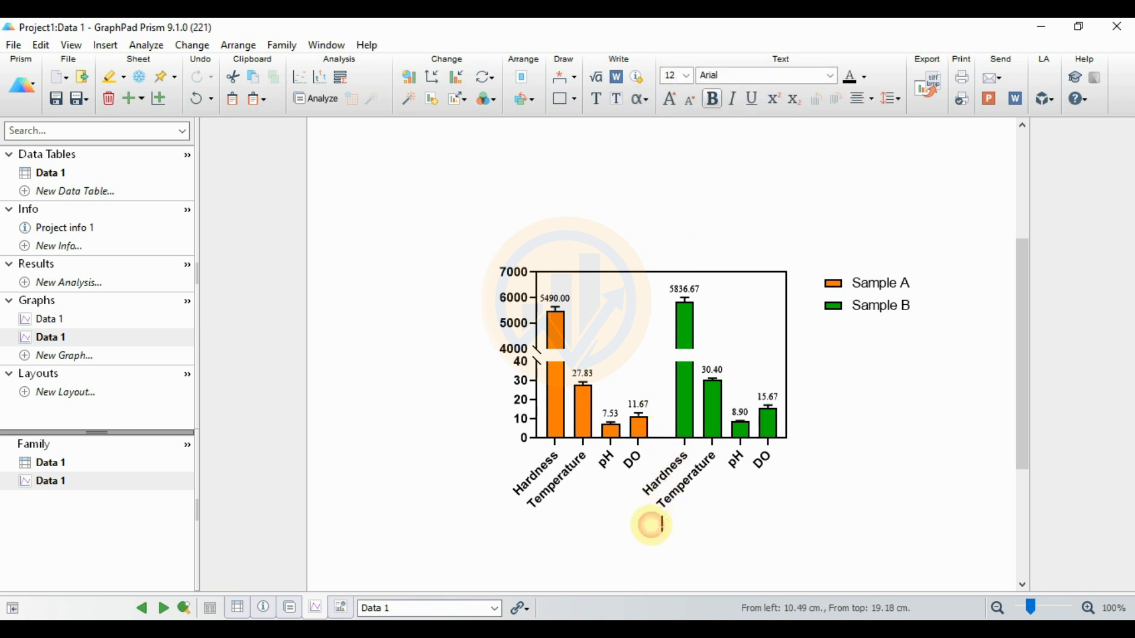
click(920, 416)
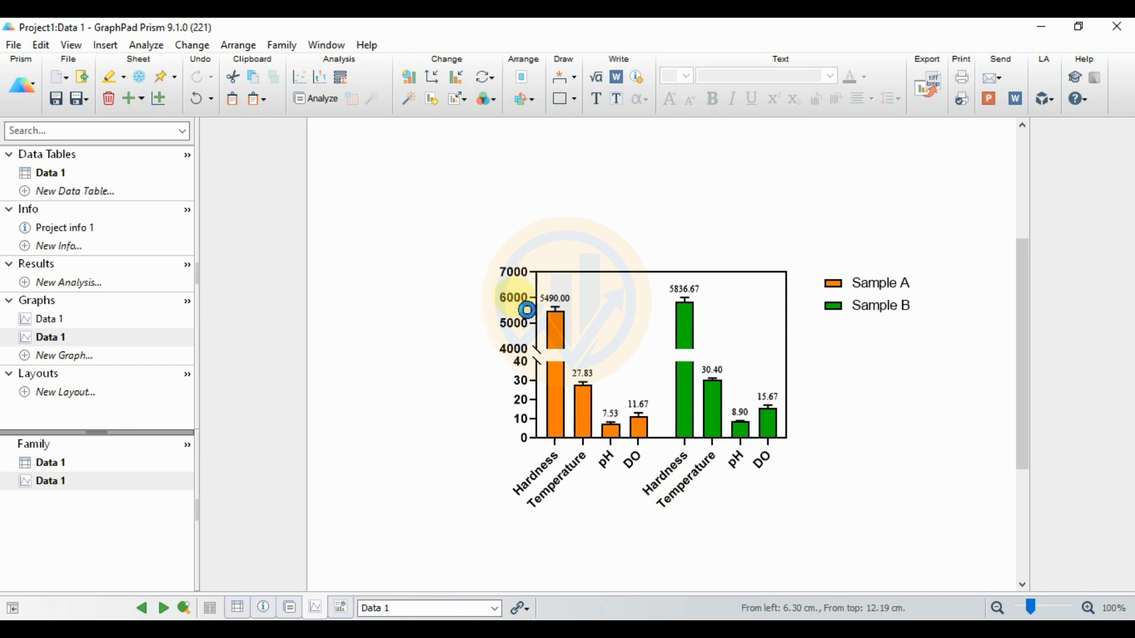
double_click(528, 309)
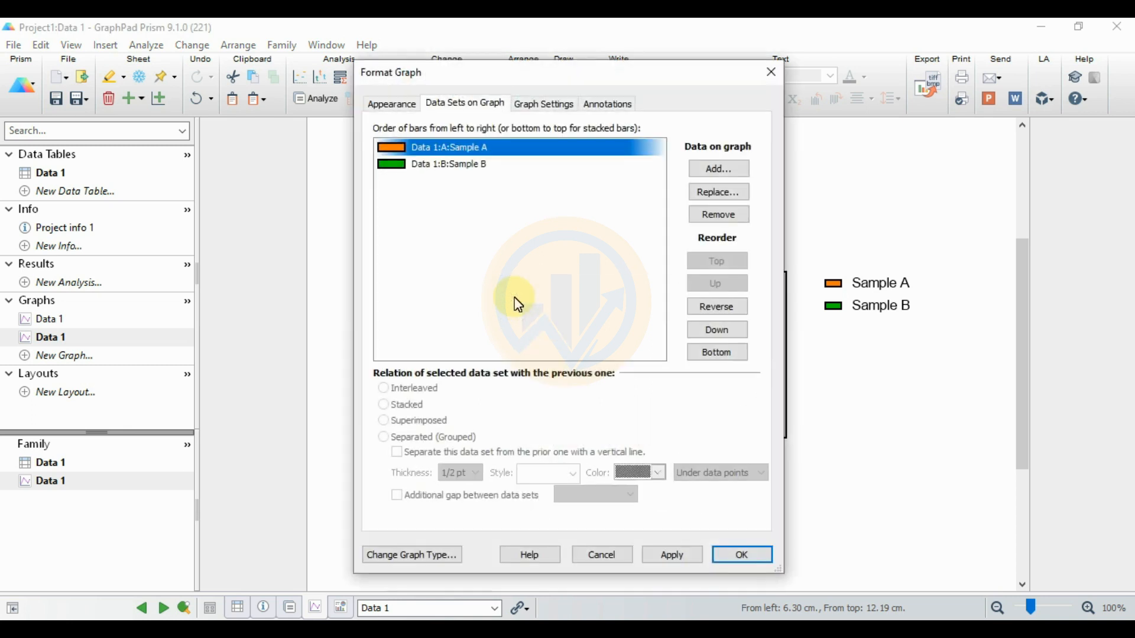
drag(663, 75, 343, 78)
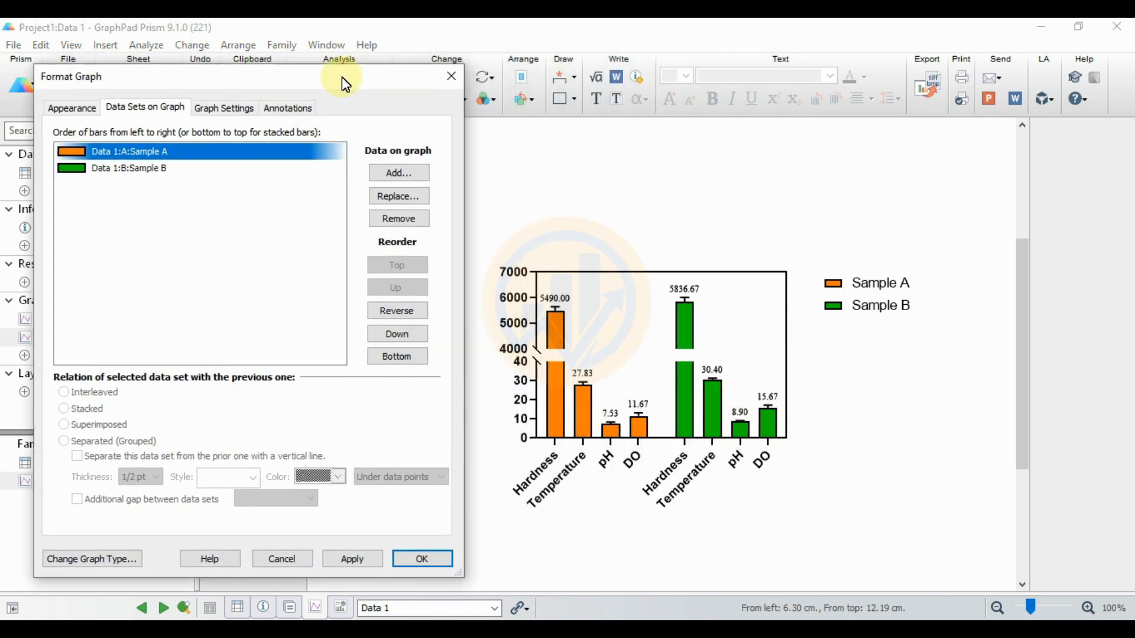
click(282, 112)
click(78, 111)
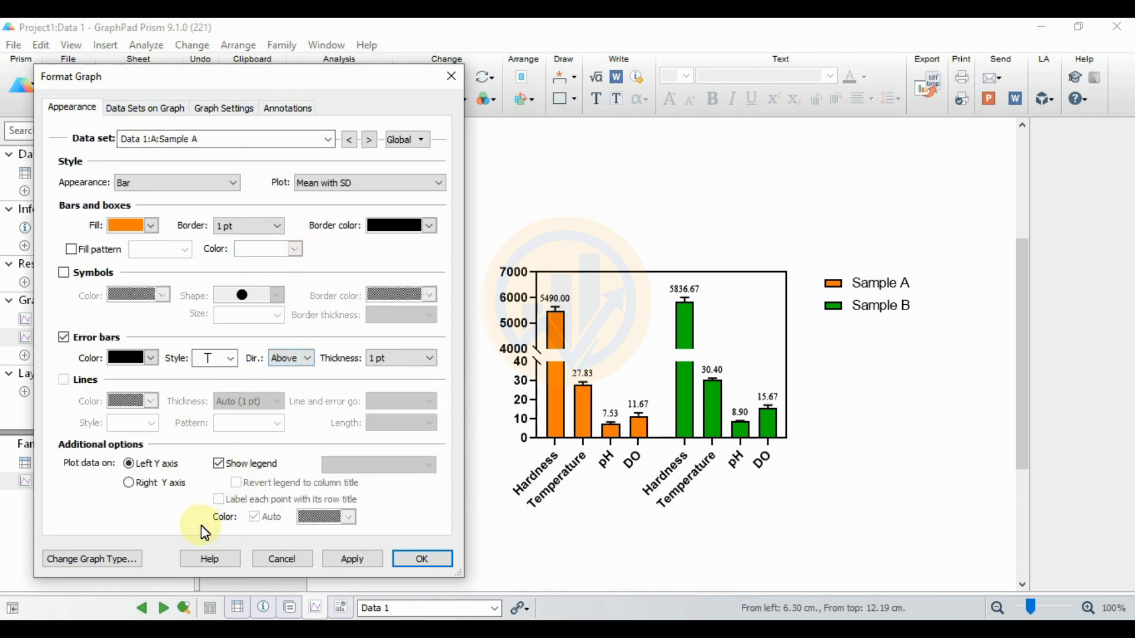
click(411, 559)
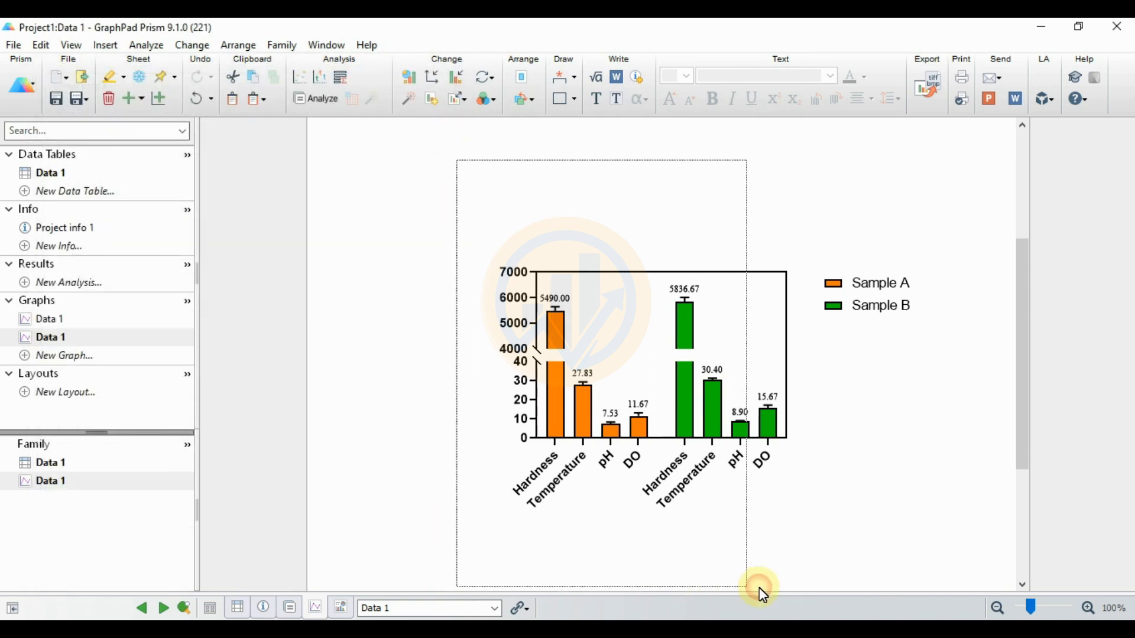
Select both axes and the two legend entries together and set their text to Times New Roman, size 12
drag(922, 539, 918, 535)
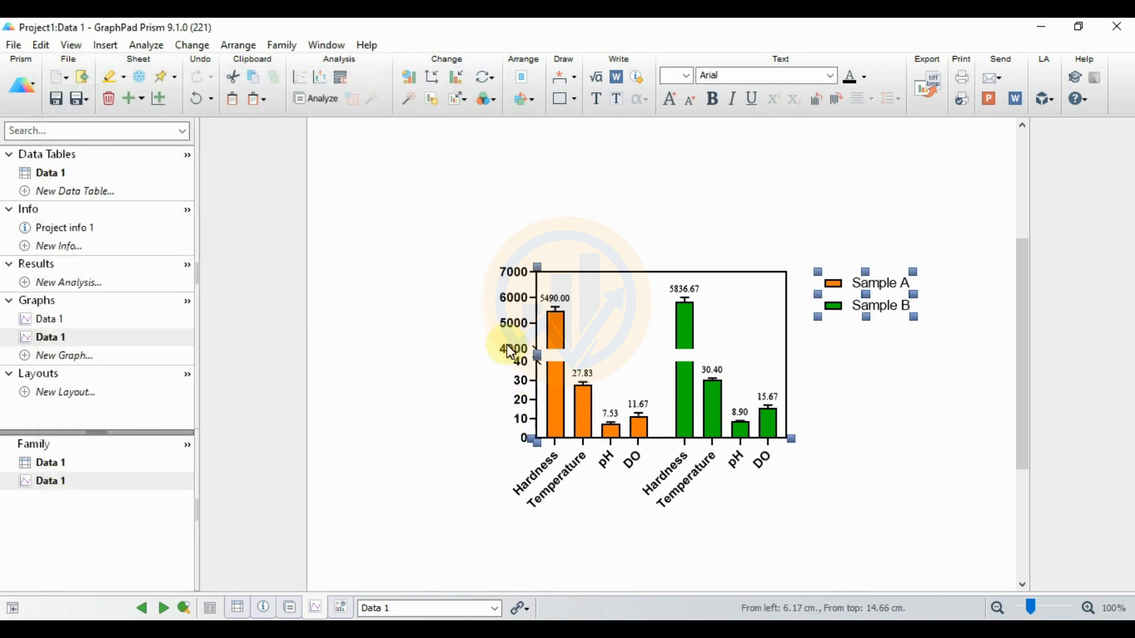
click(420, 183)
drag(413, 169, 941, 557)
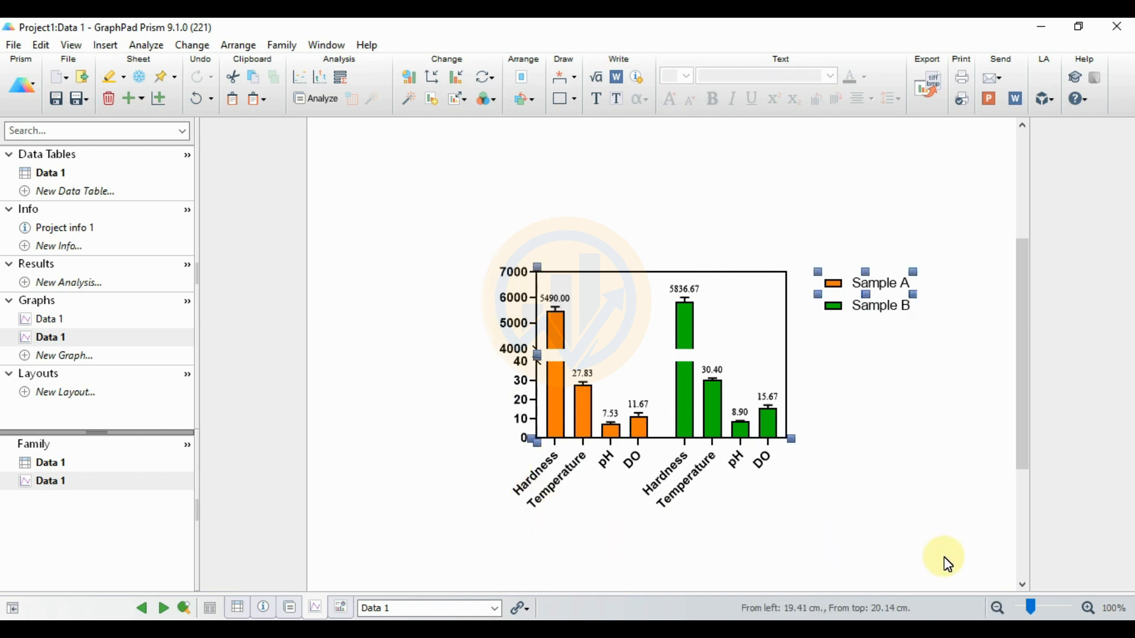
click(832, 77)
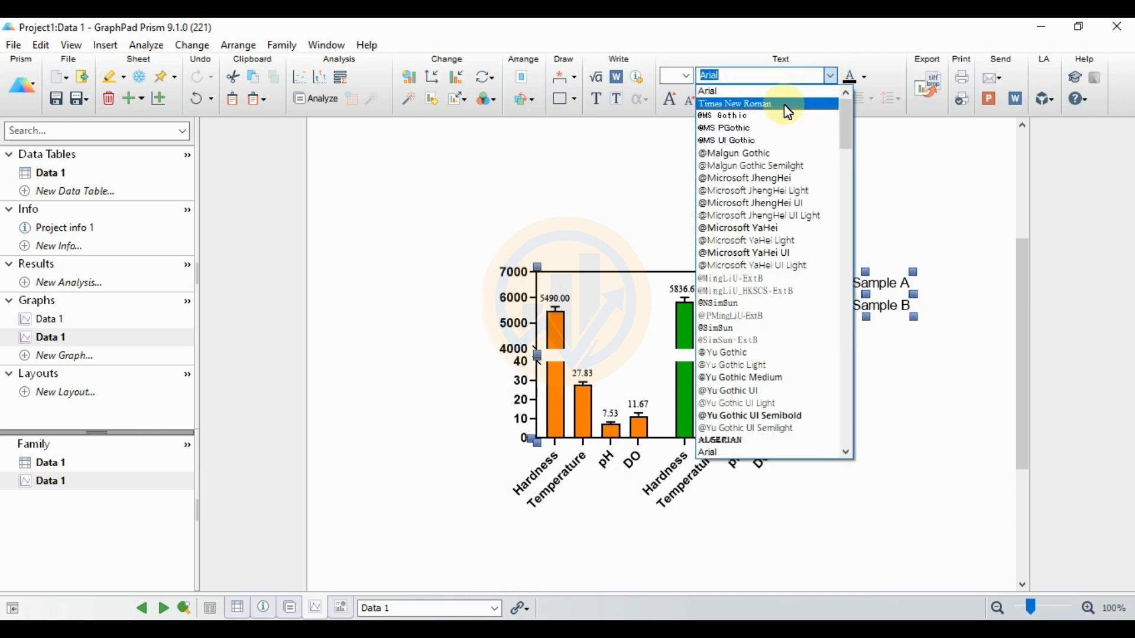
click(714, 106)
click(686, 75)
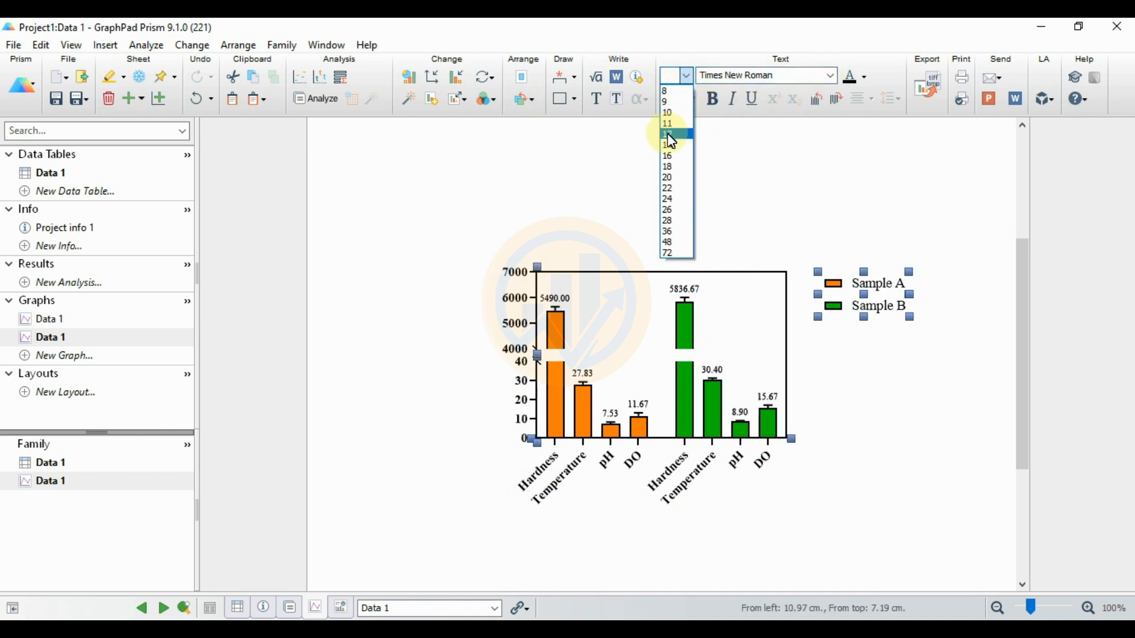
click(672, 141)
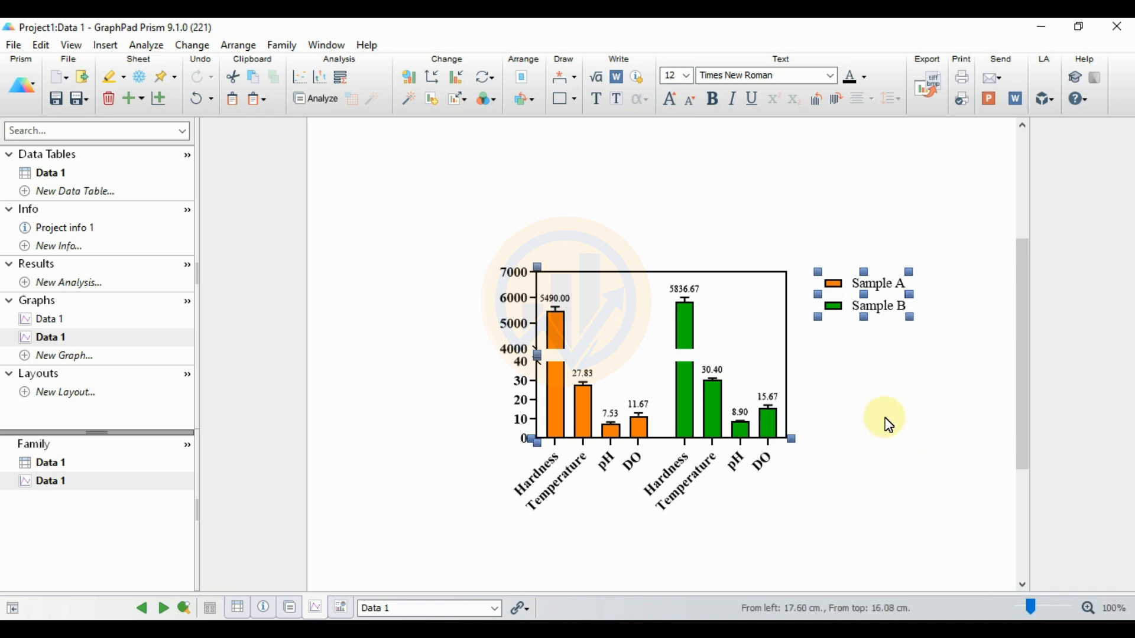
Remove bold from the selected axis labels and legend text, leaving them in regular weight, and clear the selection
click(713, 102)
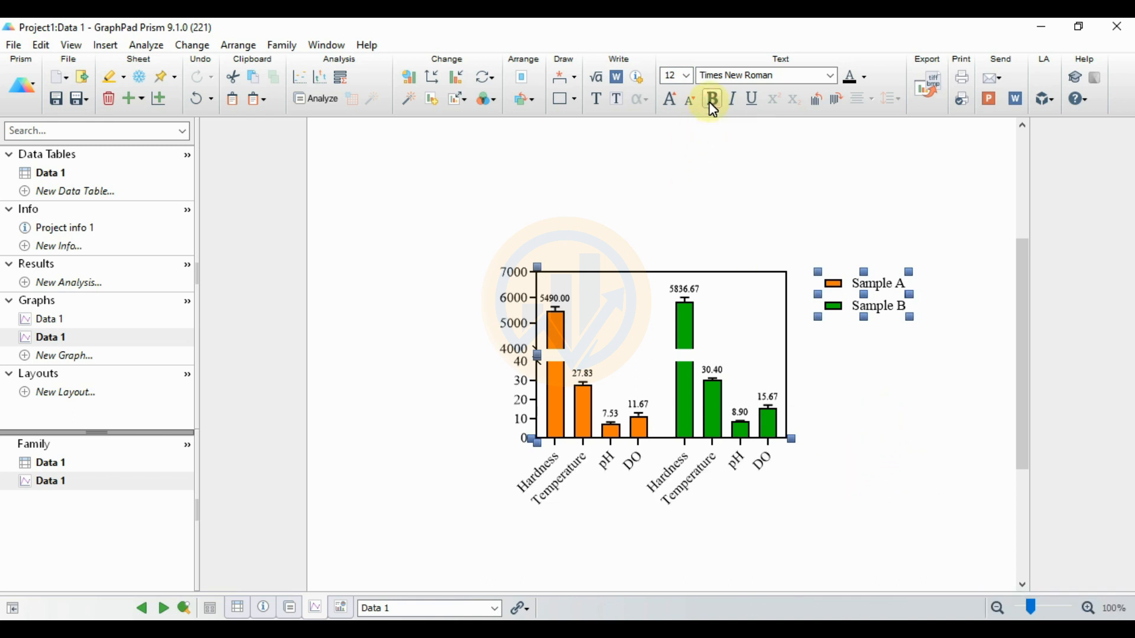
click(713, 108)
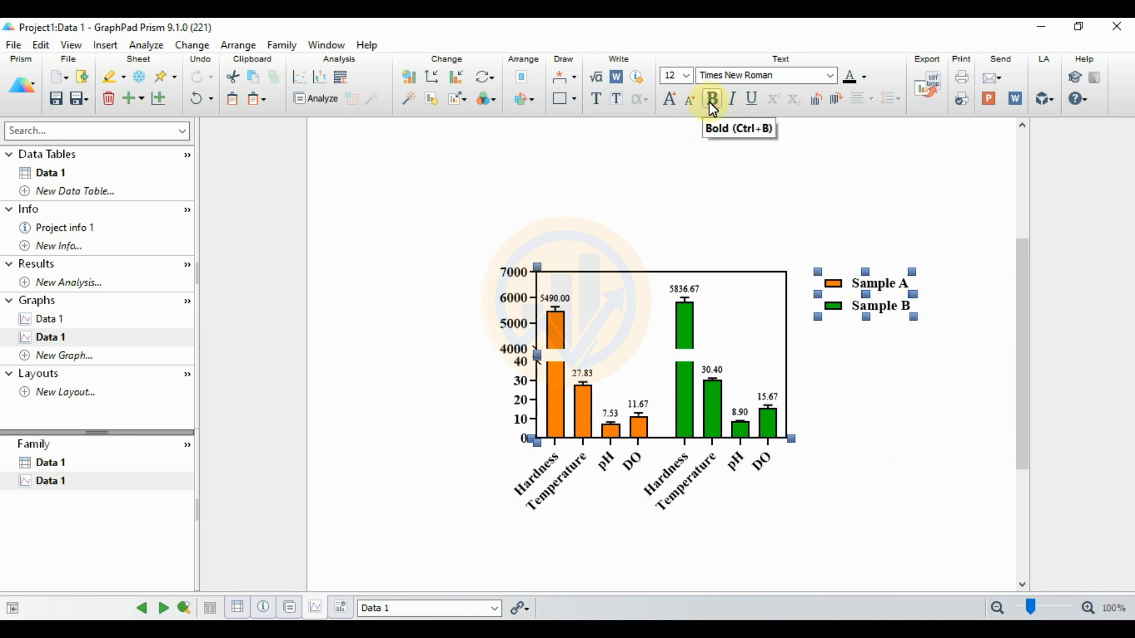
click(713, 109)
click(904, 405)
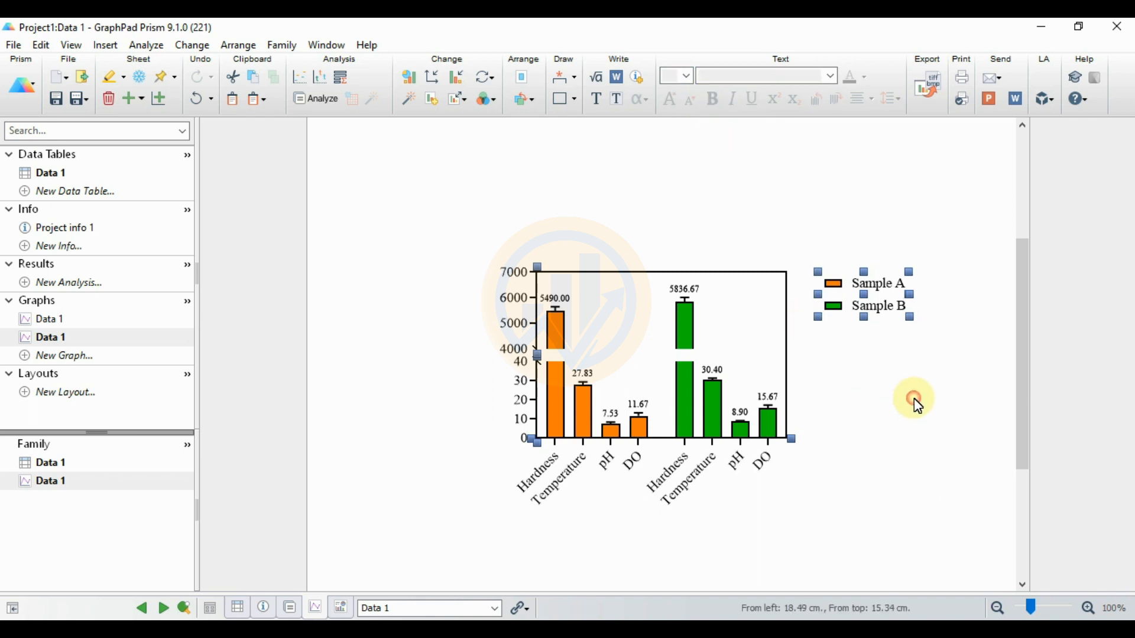
Move the Sample A and Sample B legend entries inside the plot frame, each beside its own Hardness bar at the same height
click(858, 281)
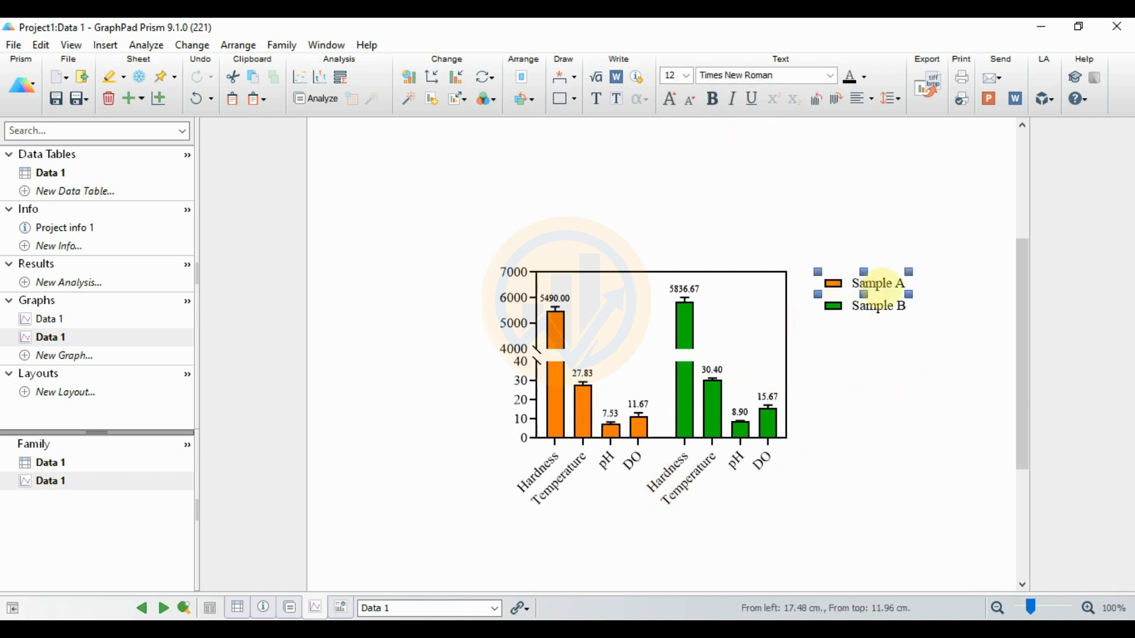
drag(890, 266, 643, 308)
click(884, 298)
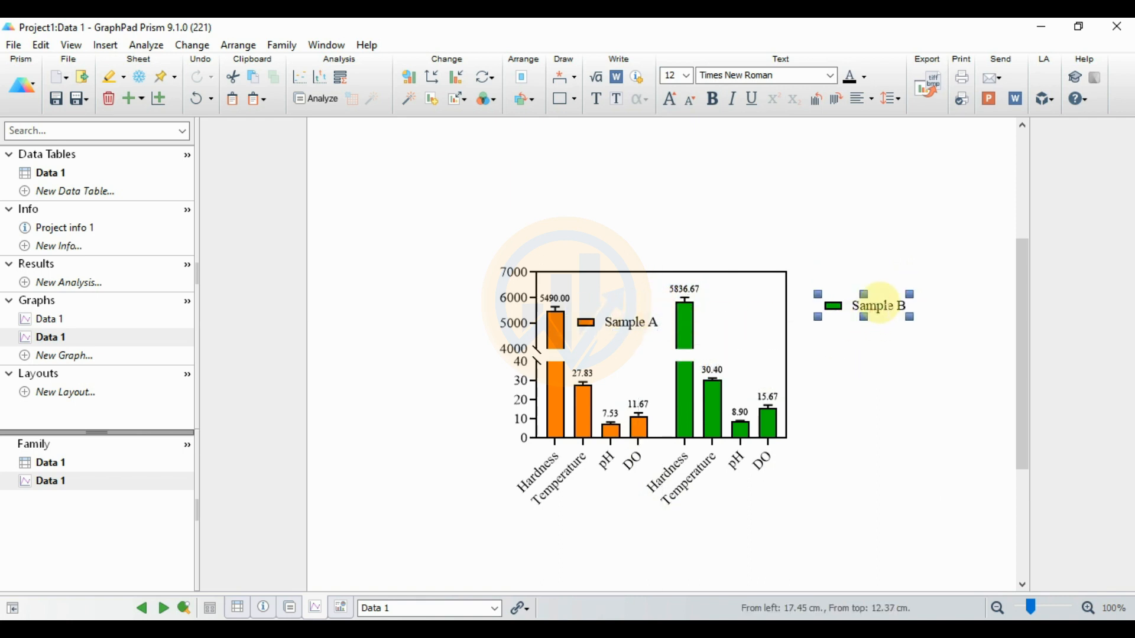
drag(886, 292, 768, 309)
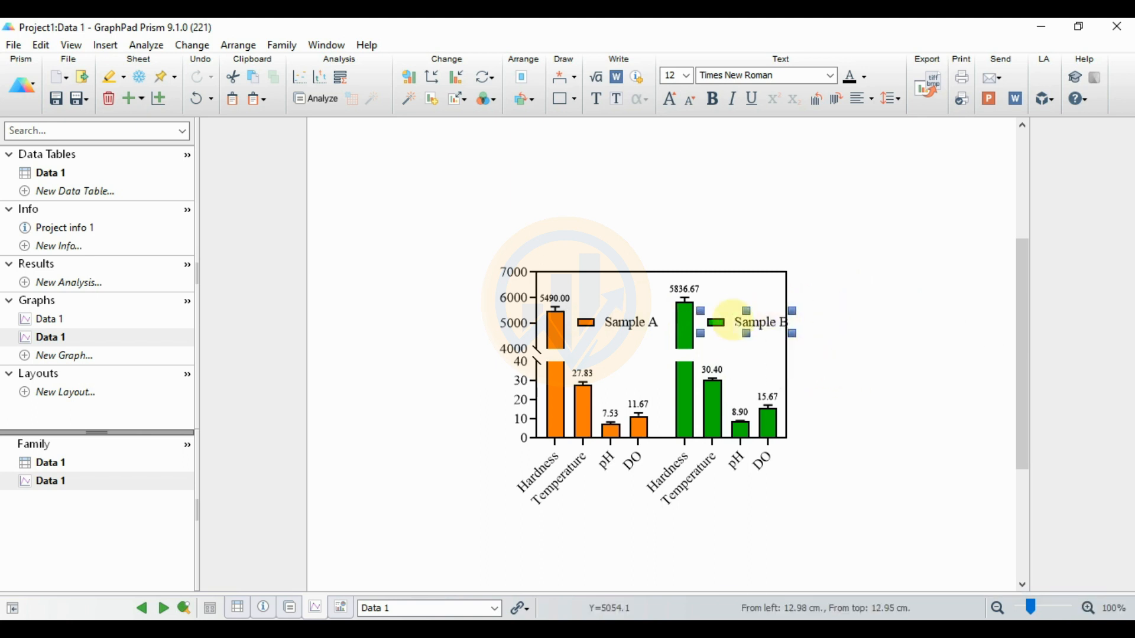
Nudge the Sample B legend entry slightly left so it fits inside the plot frame, and deselect it
key(Left)
key(Left)
key(Left)
key(Left)
key(Left)
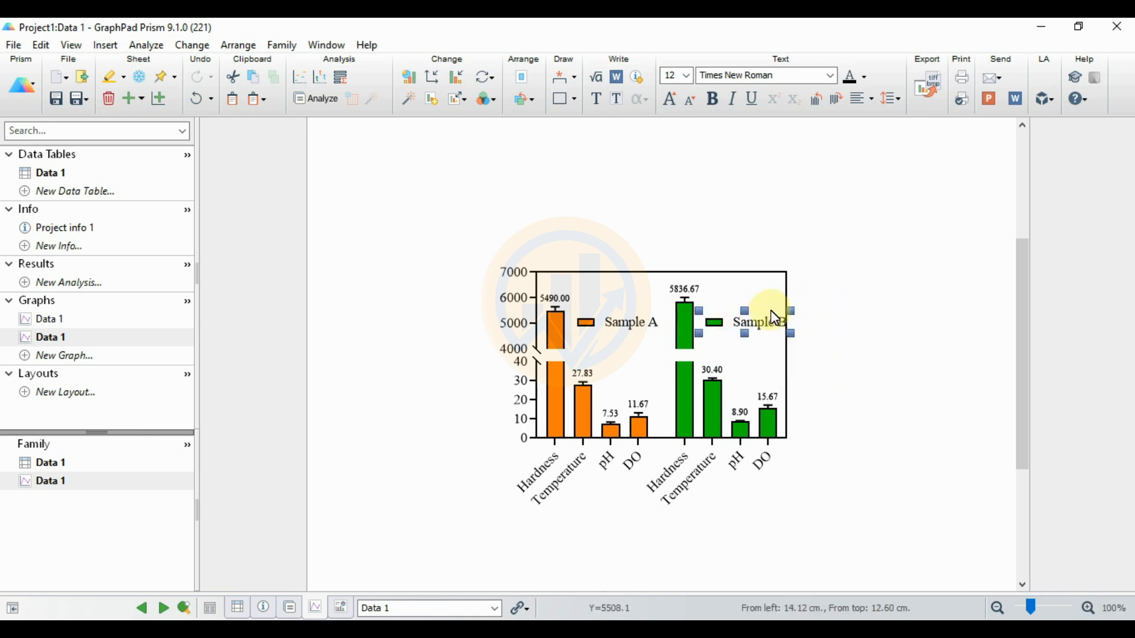
click(877, 329)
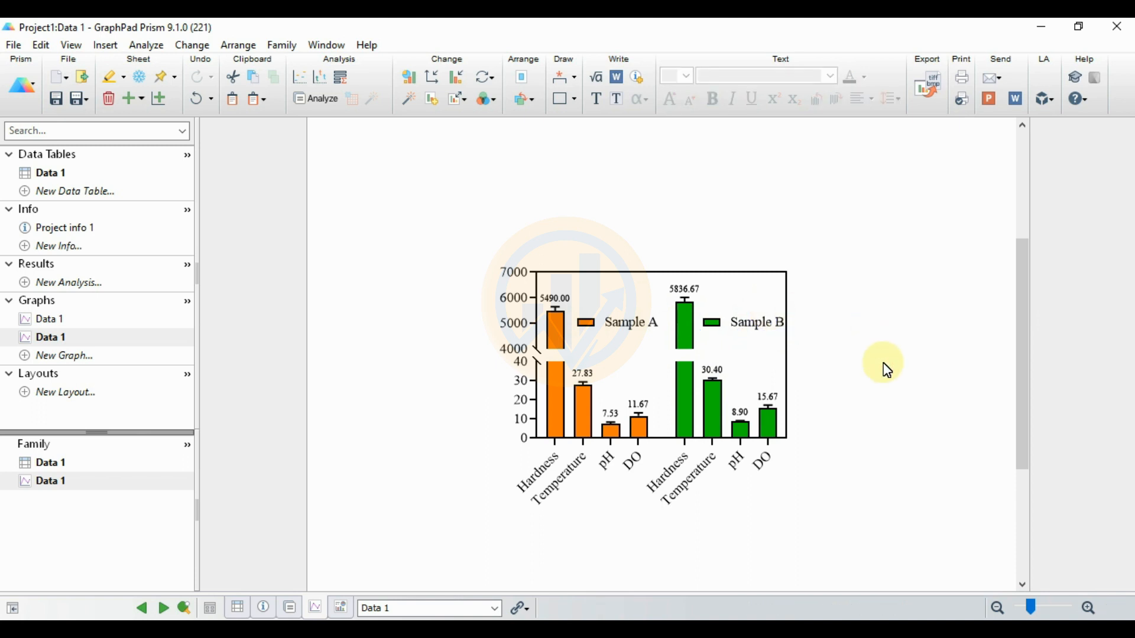
Enlarge the graph by three steps with the Larger resize option
click(469, 98)
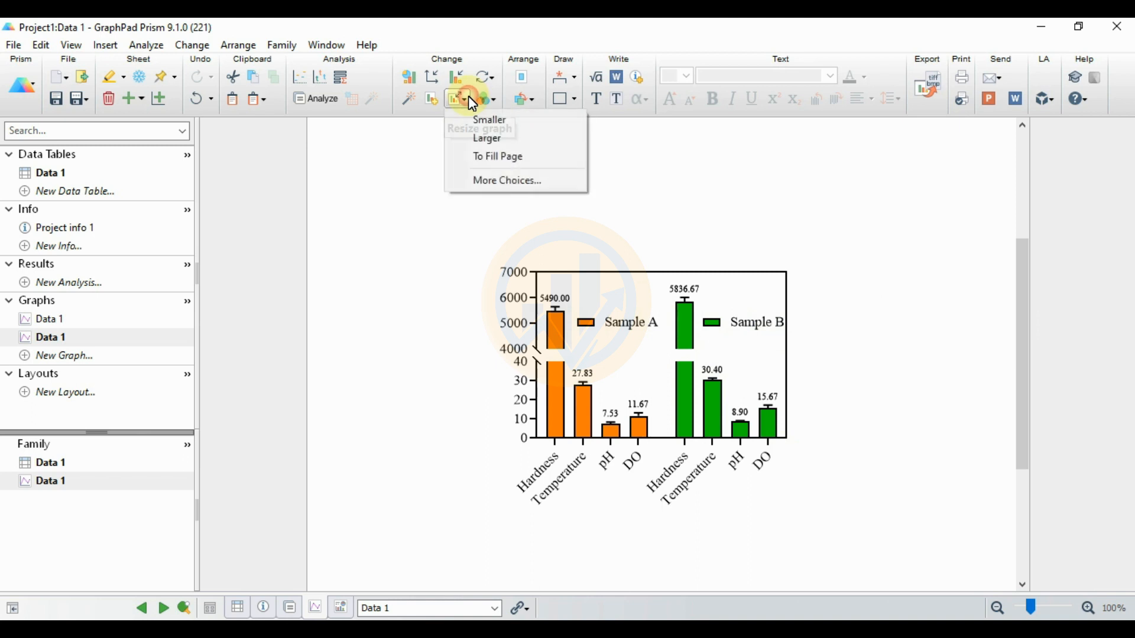
click(489, 139)
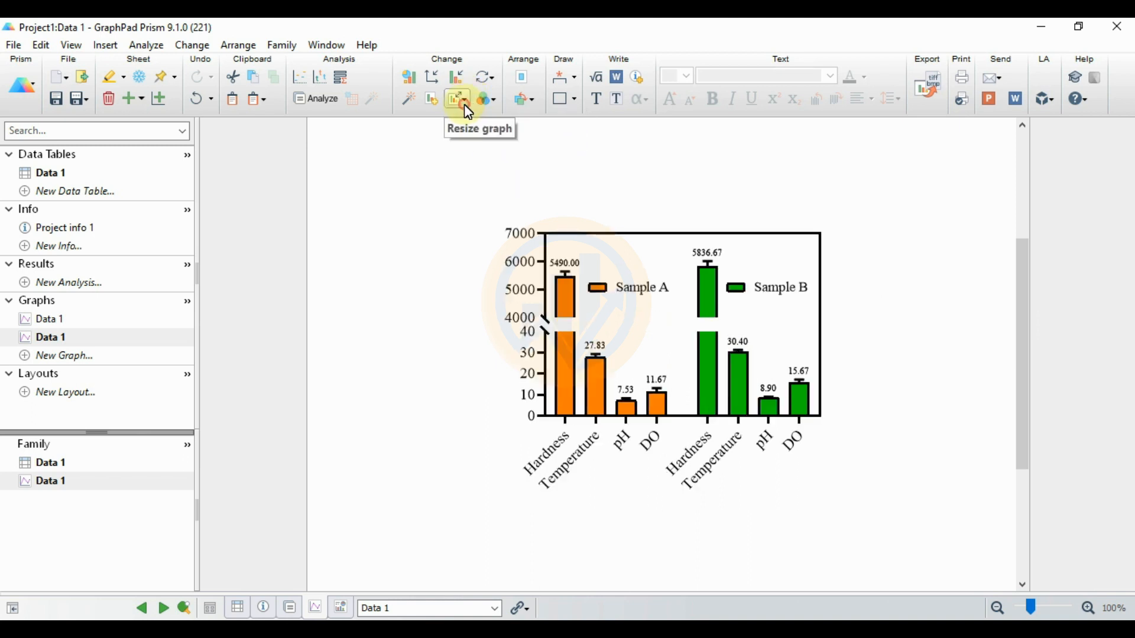
click(463, 103)
click(470, 138)
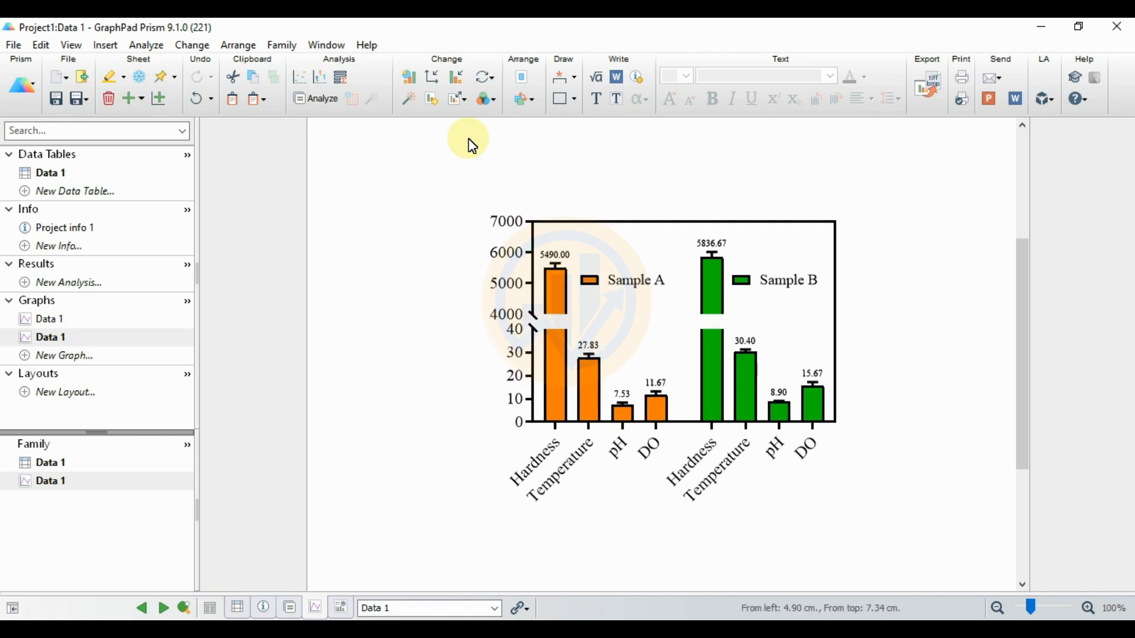
click(465, 100)
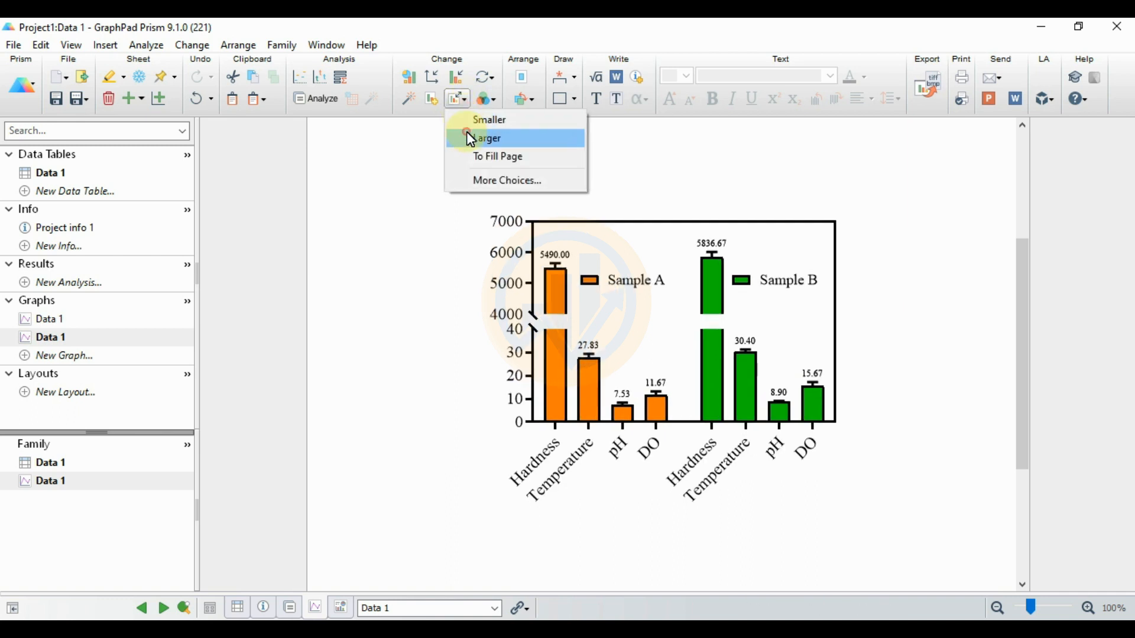
click(469, 137)
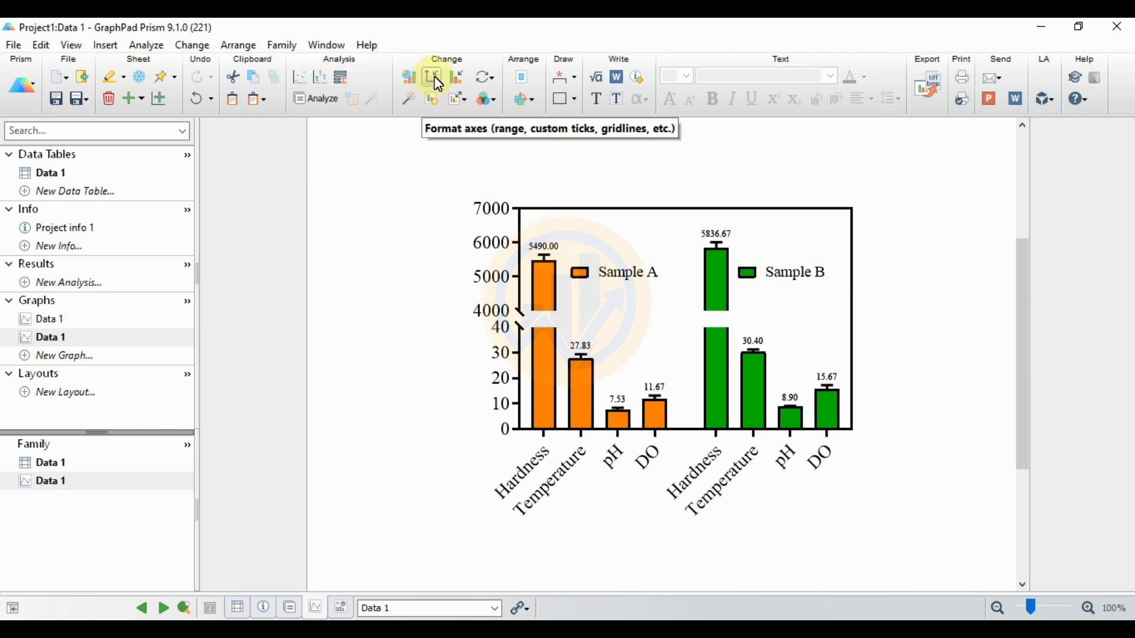
Set the font size of the annotations above the bars to 10, apply it, and accept the graph formatting
click(465, 82)
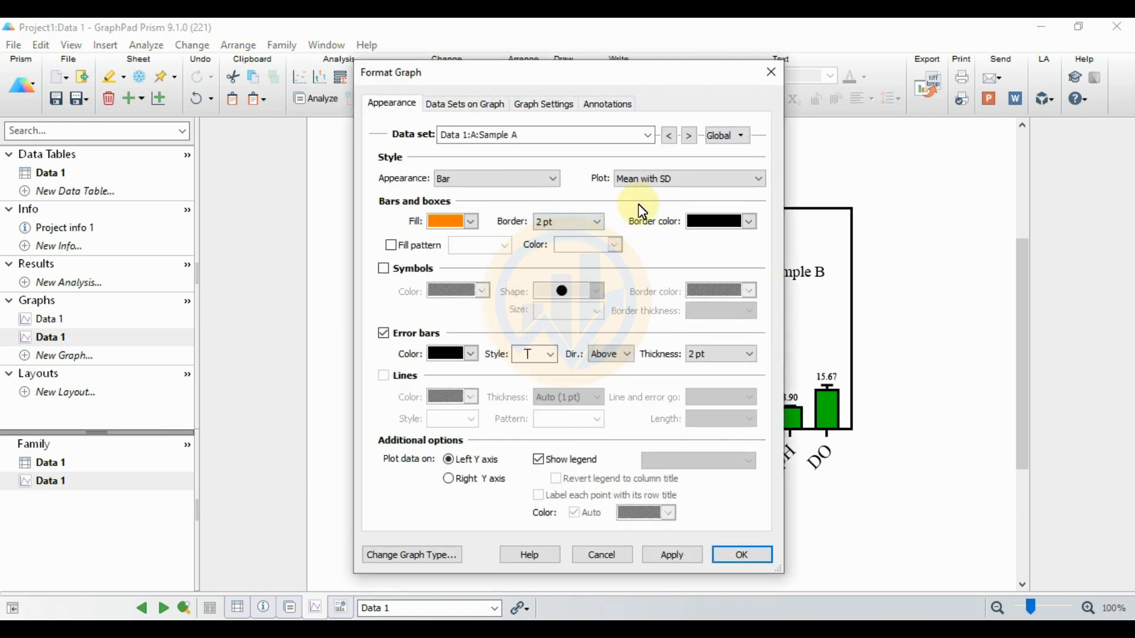
drag(660, 83, 355, 89)
click(304, 111)
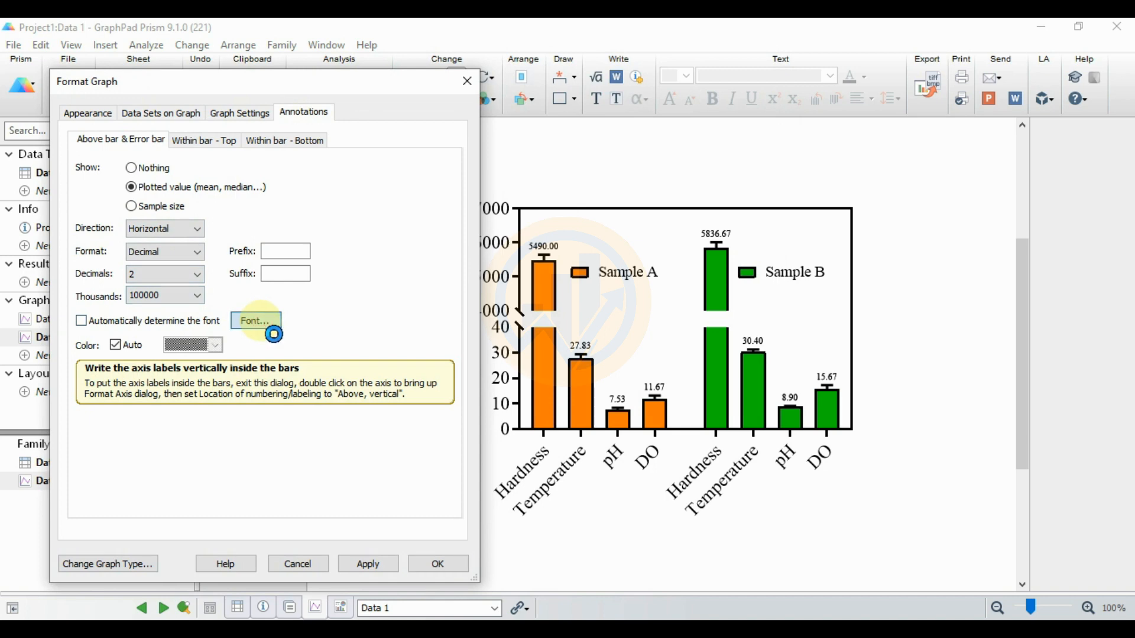
click(260, 321)
click(320, 260)
click(389, 225)
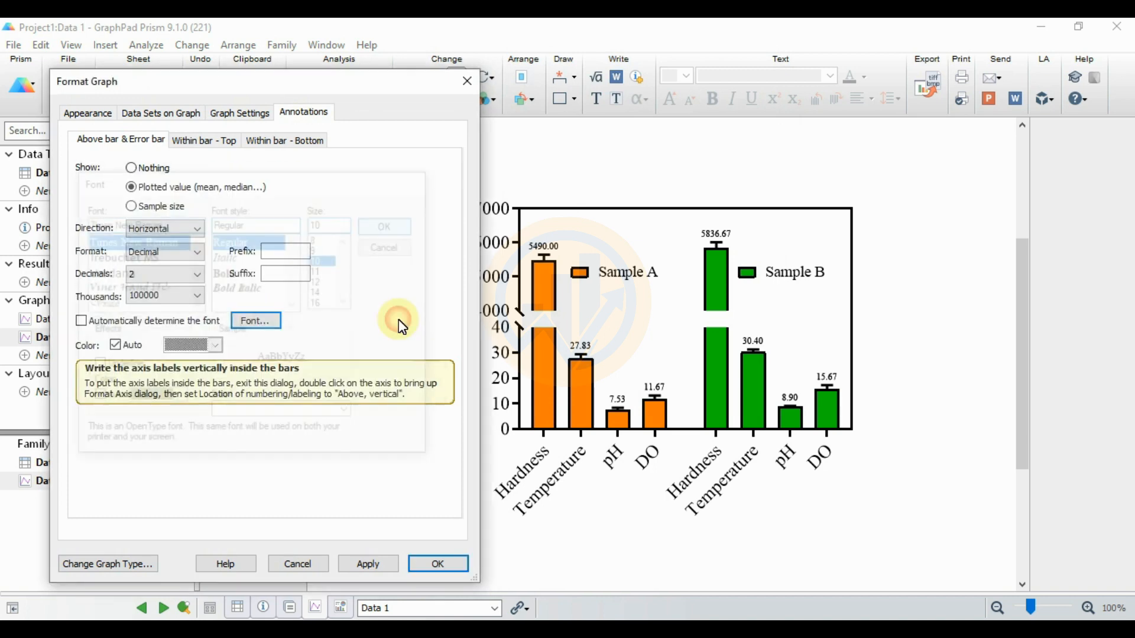
click(385, 562)
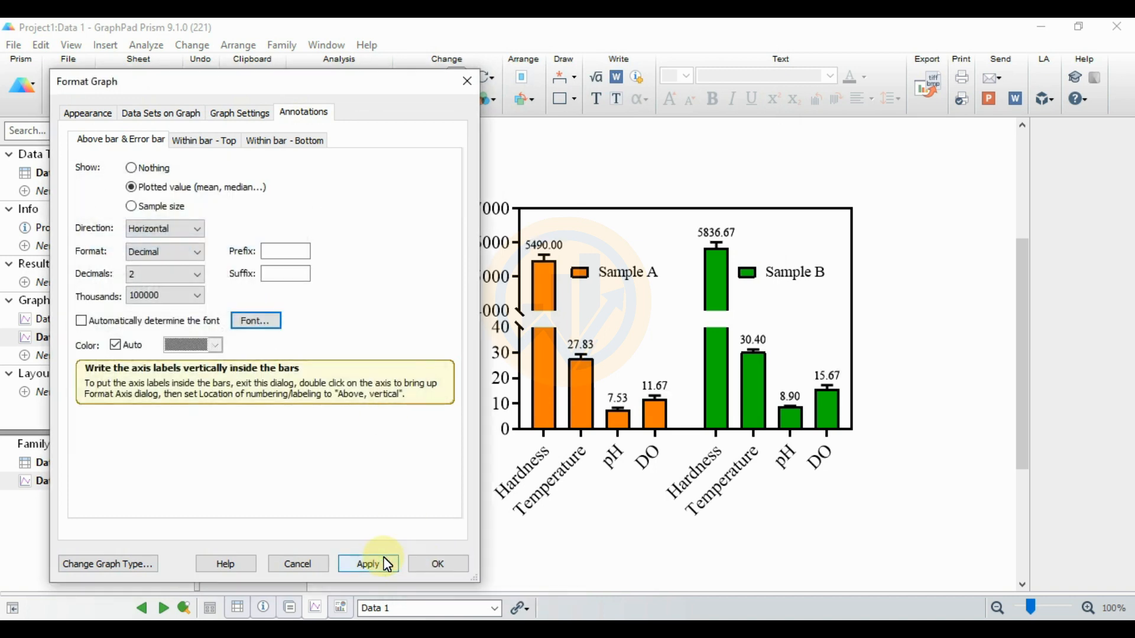
click(453, 563)
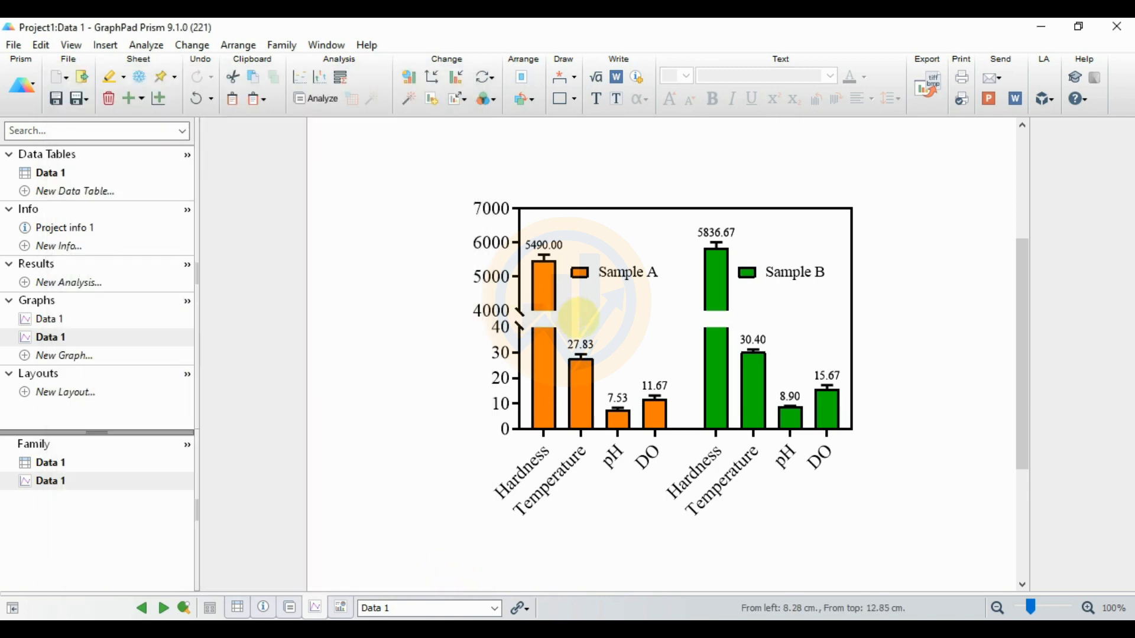